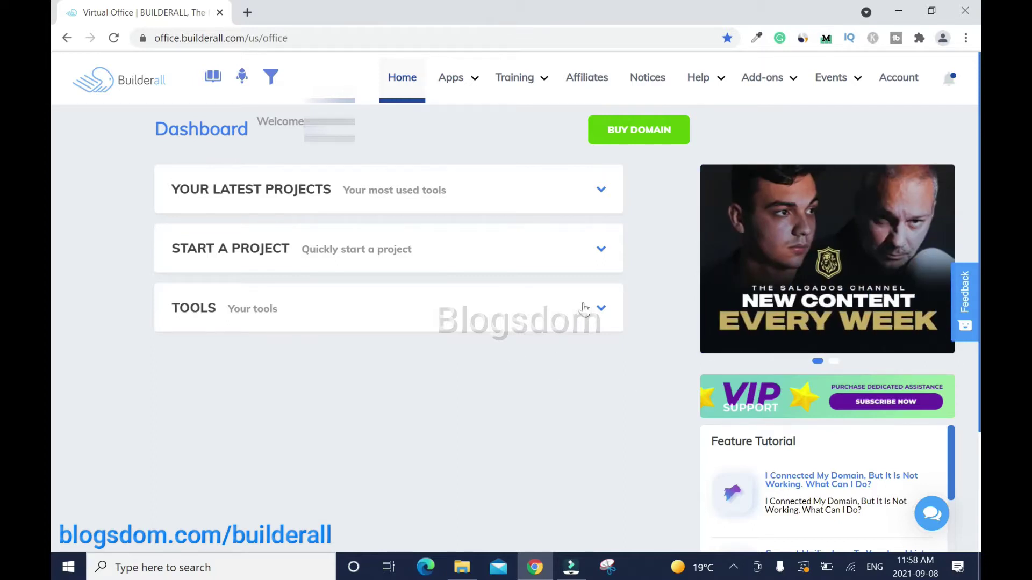
From the Dashboard's START A PROJECT section, choose Create a website.
left_click(603, 306)
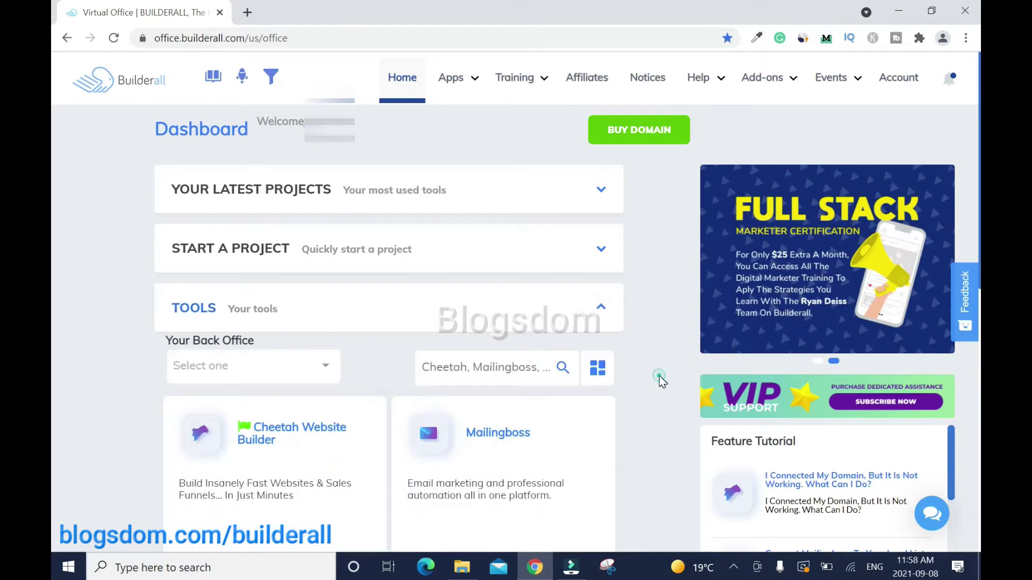
scroll(659, 378, "down", 3)
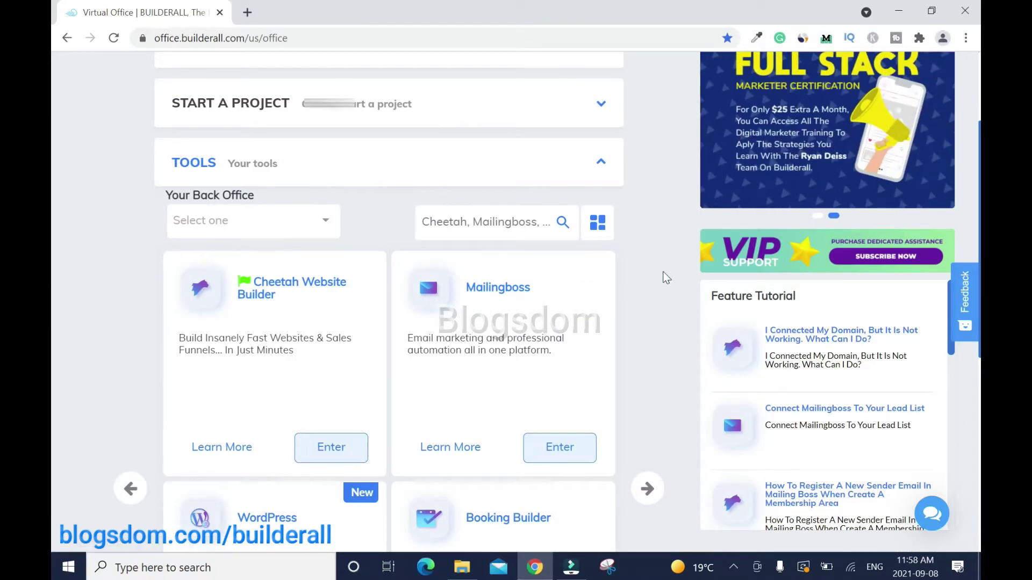
scroll(666, 277, "up", 2)
left_click(602, 275)
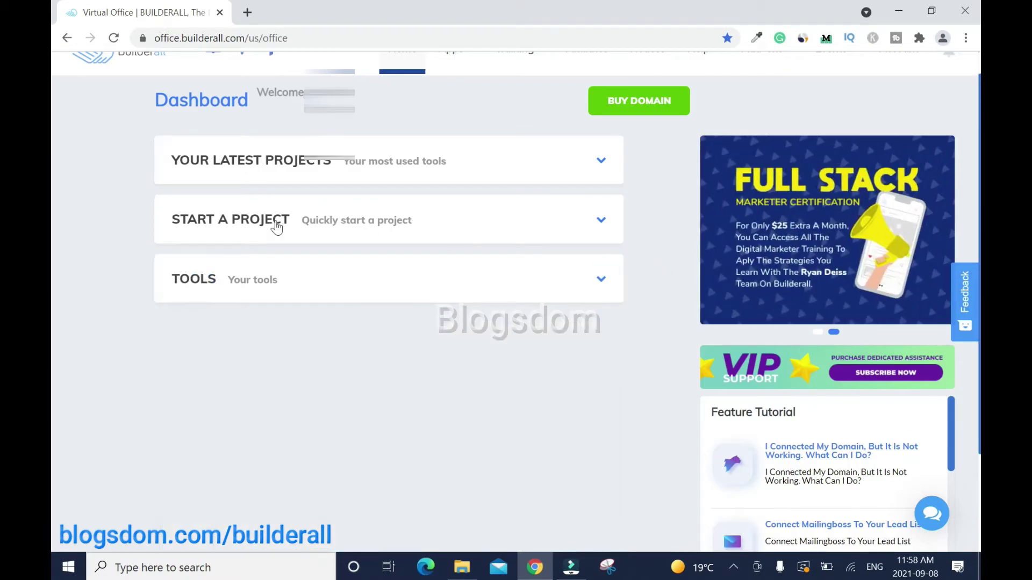
left_click(602, 221)
left_click(275, 374)
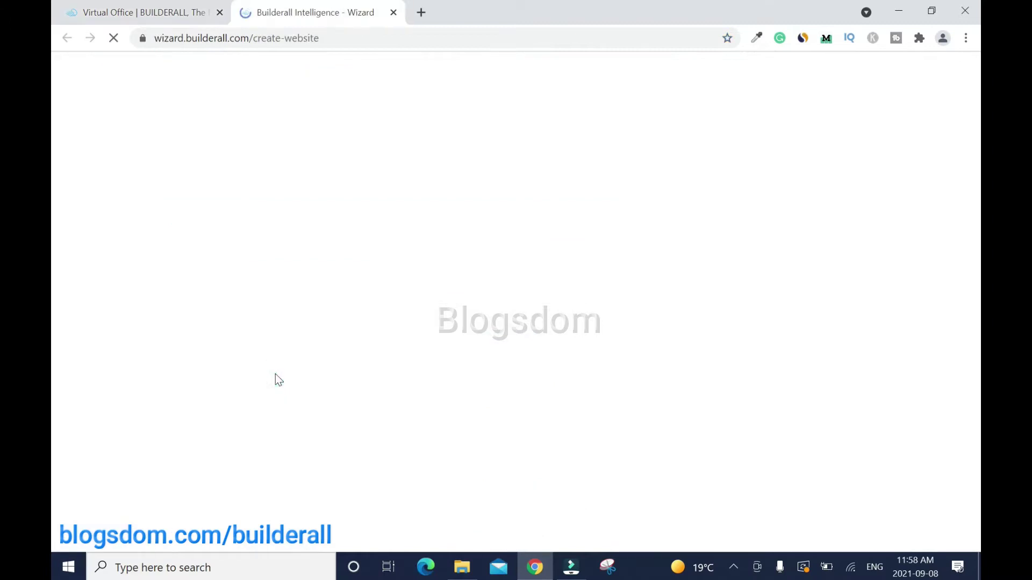
Begin the wizard and load more website templates.
scroll(516, 376, "down", 2)
left_click(510, 435)
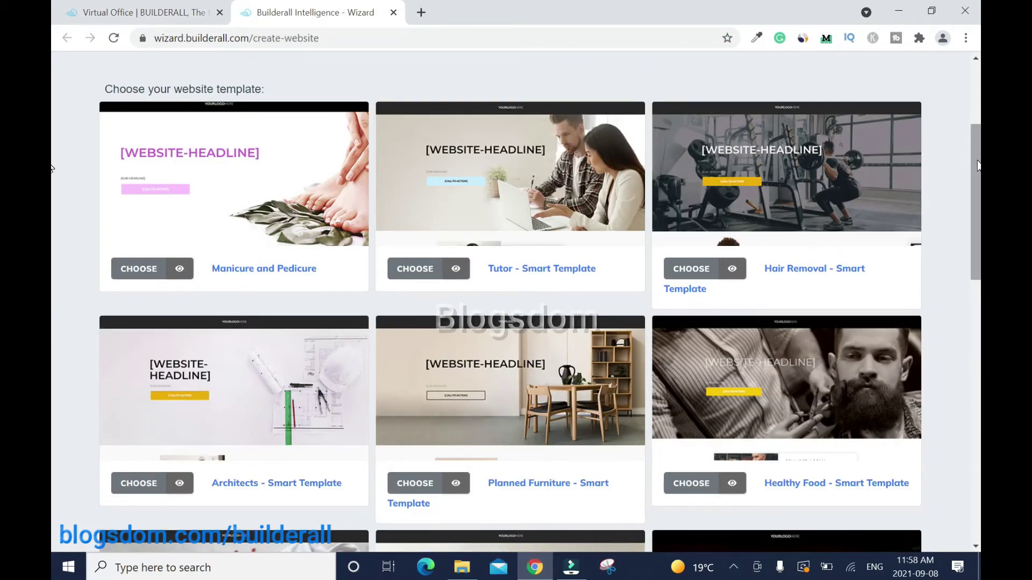
scroll(54, 231, "up", 3)
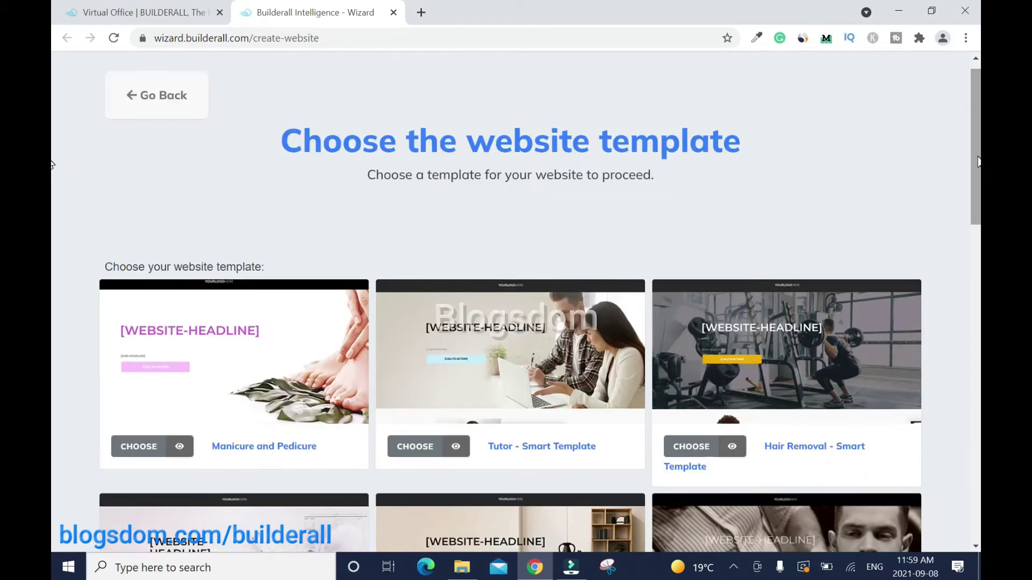
scroll(54, 271, "down", 6)
scroll(53, 270, "down", 7)
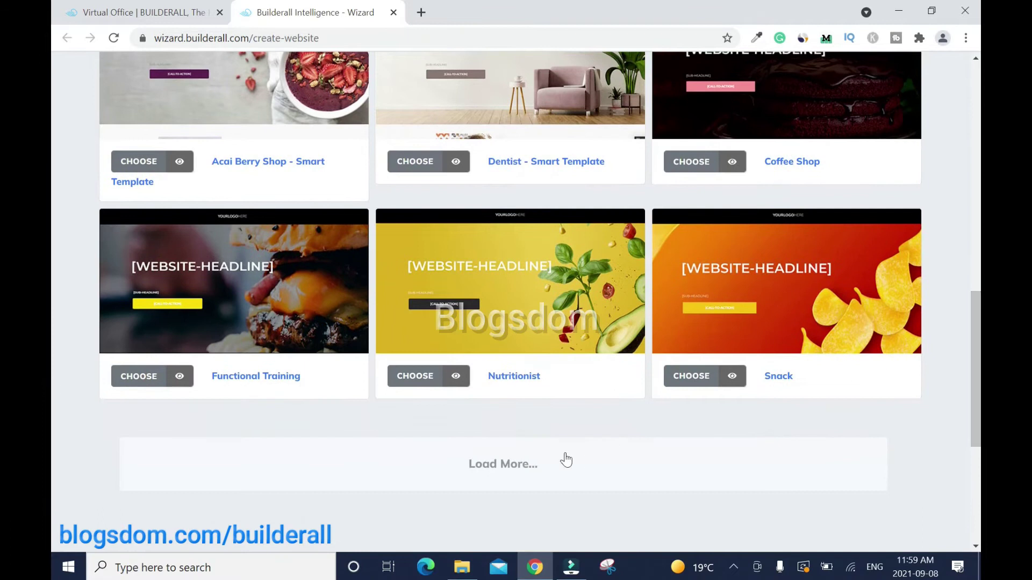
left_click(534, 468)
scroll(54, 277, "down", 5)
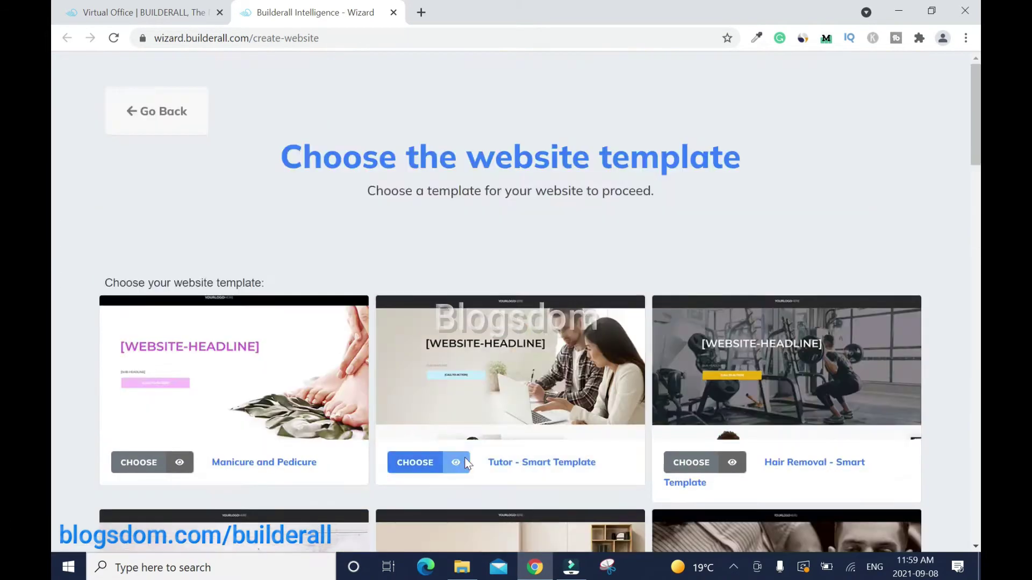
Preview the Tutor template, then choose Tutor - Smart Template.
left_click(456, 461)
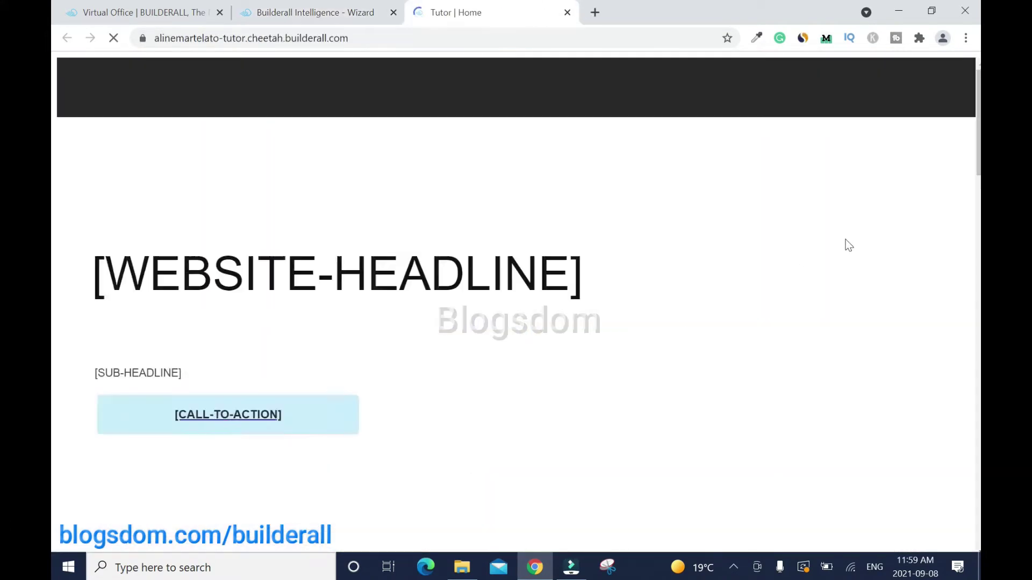
scroll(50, 83, "down", 2)
scroll(52, 231, "down", 20)
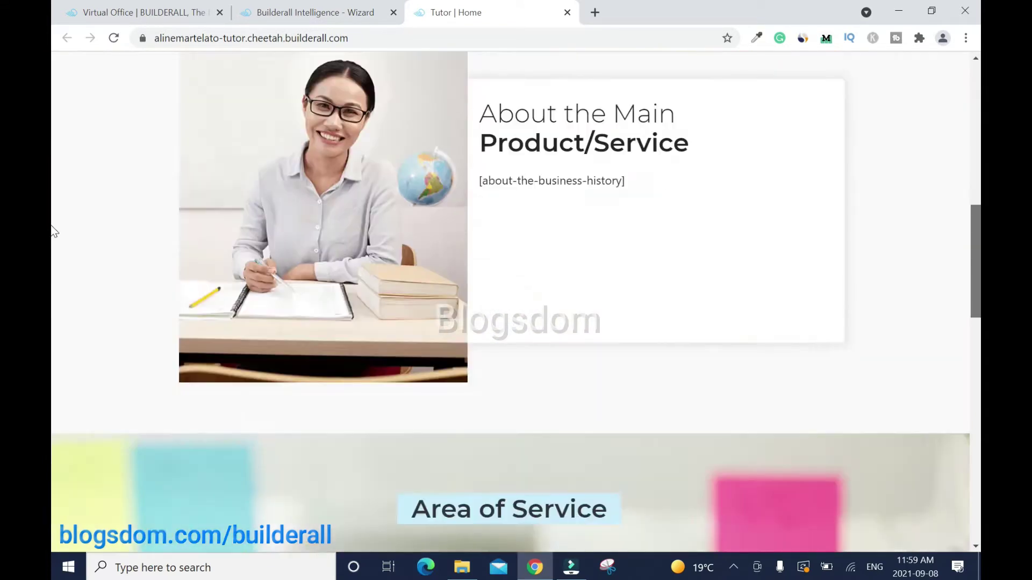
key("Home")
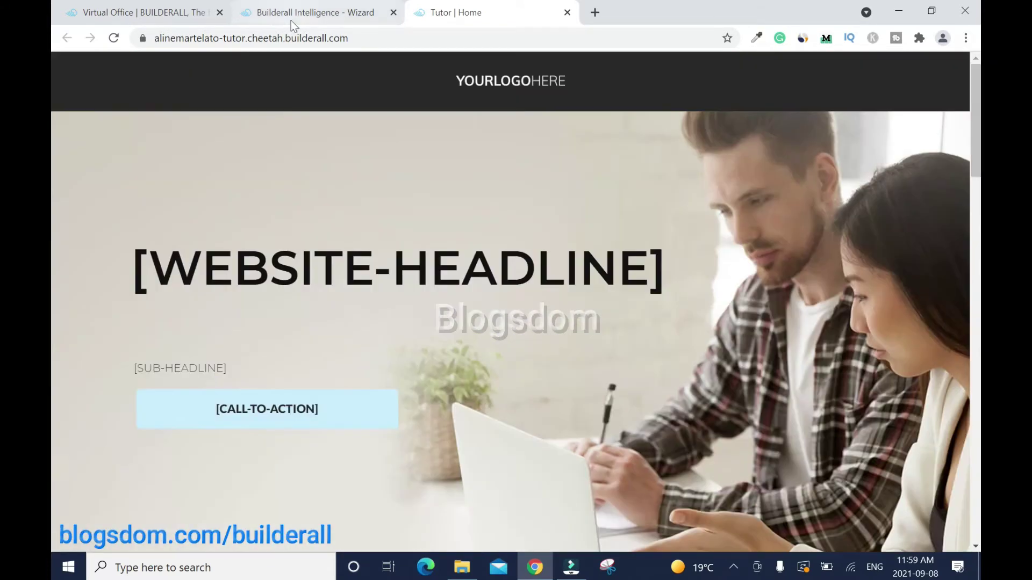
left_click(567, 13)
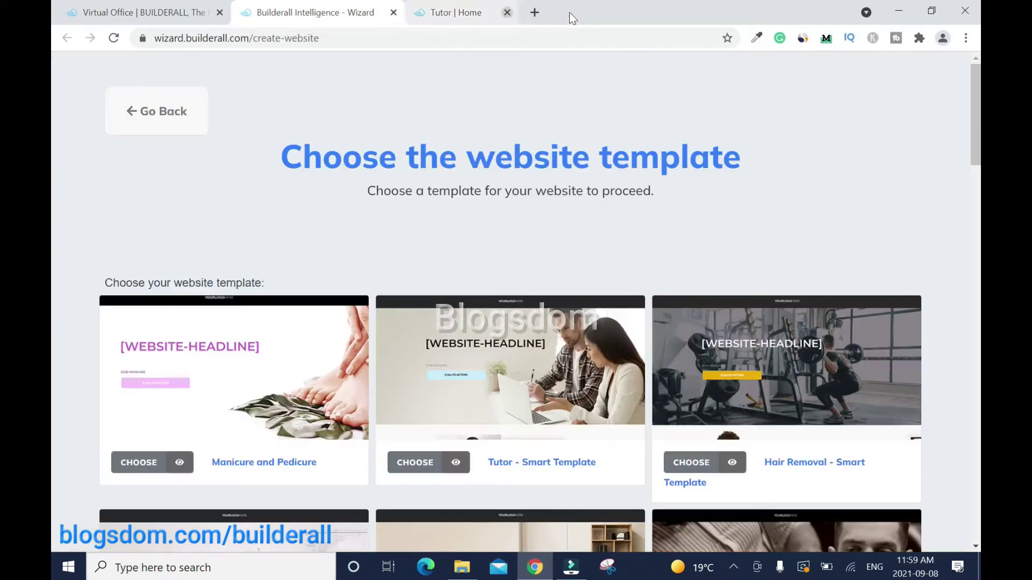
left_click(413, 464)
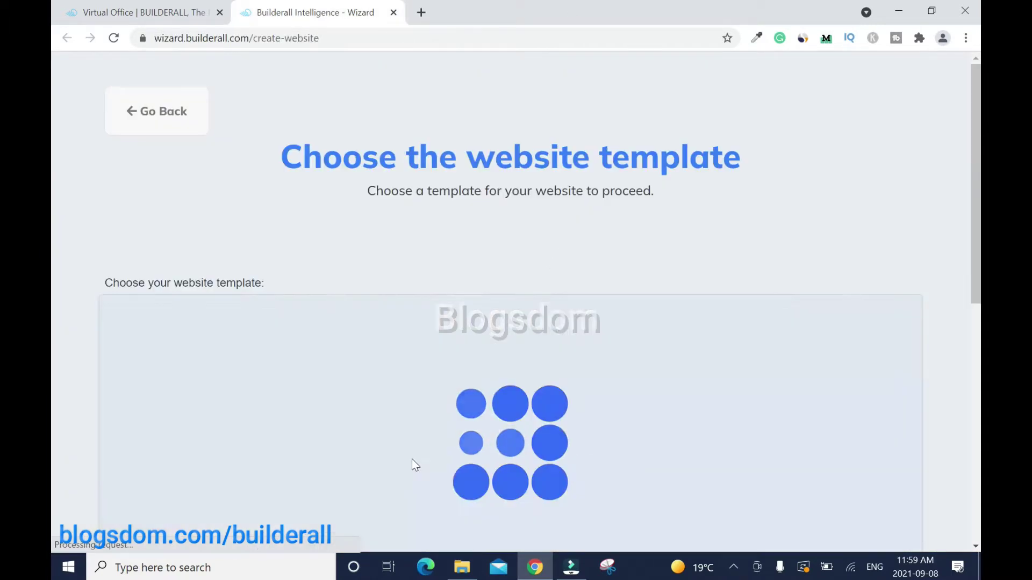
scroll(55, 249, "down", 3)
scroll(53, 267, "down", 2)
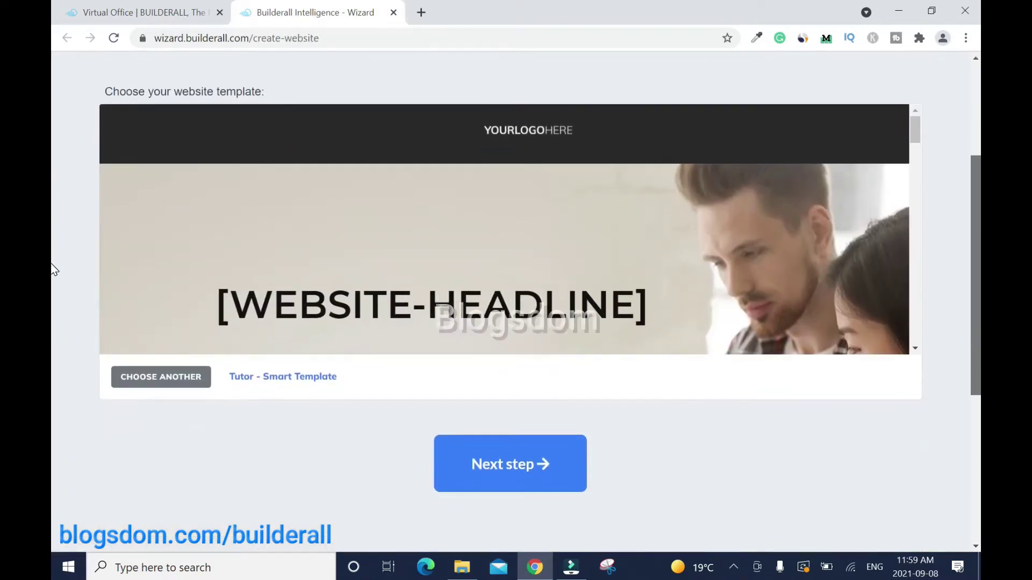
Name the new site 'Build All For Business'.
left_click(533, 424)
type("Build All")
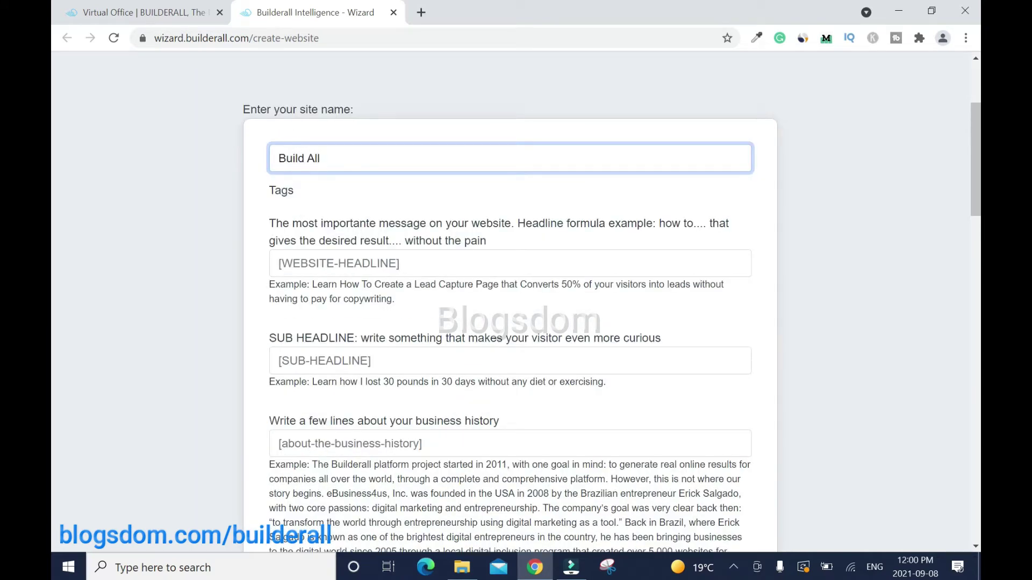
type(" For Business")
scroll(54, 346, "down", 15)
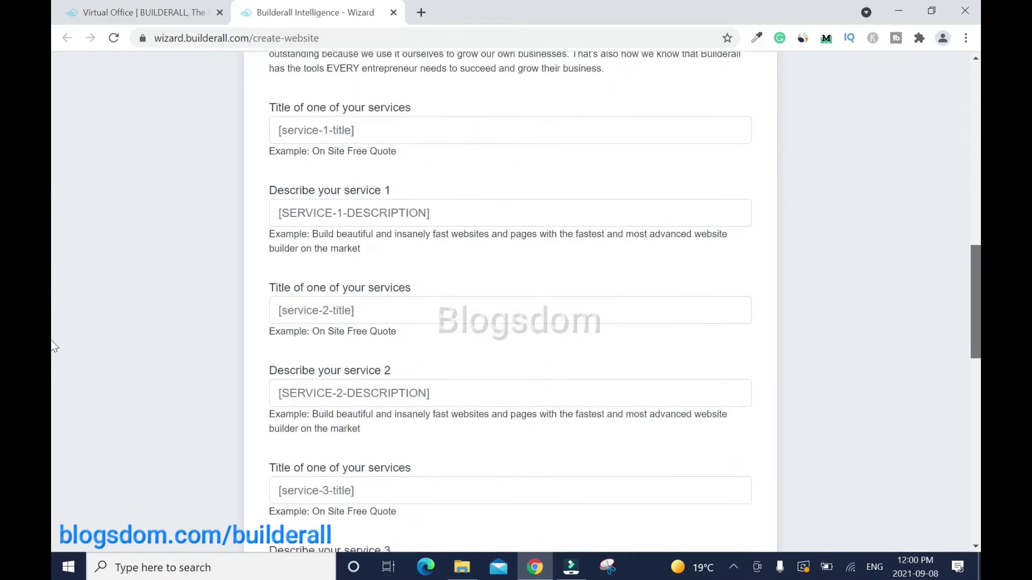
scroll(54, 346, "down", 15)
Create the website and open it in the Cheetah editor.
left_click(516, 244)
left_click(517, 244)
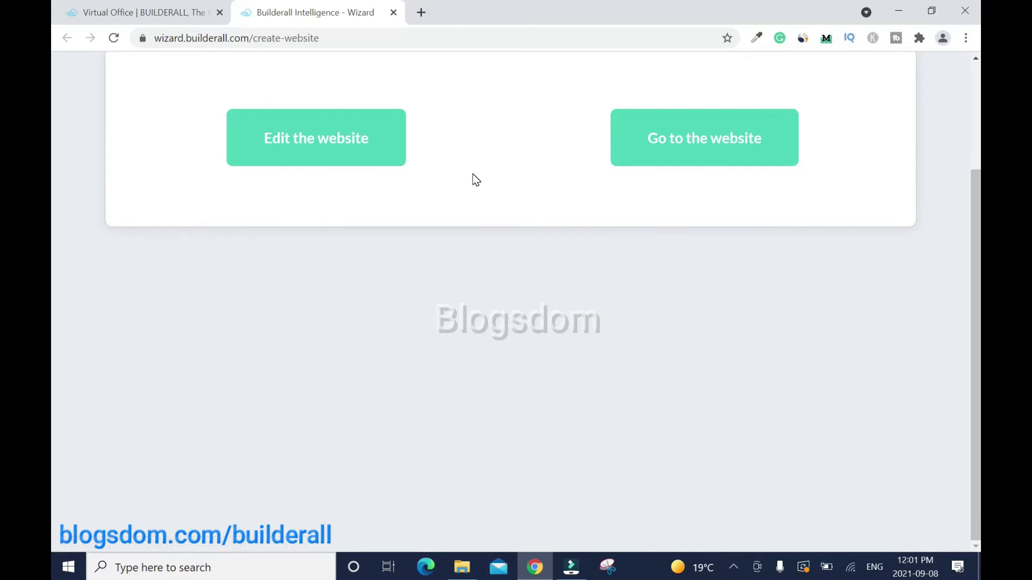
left_click(330, 145)
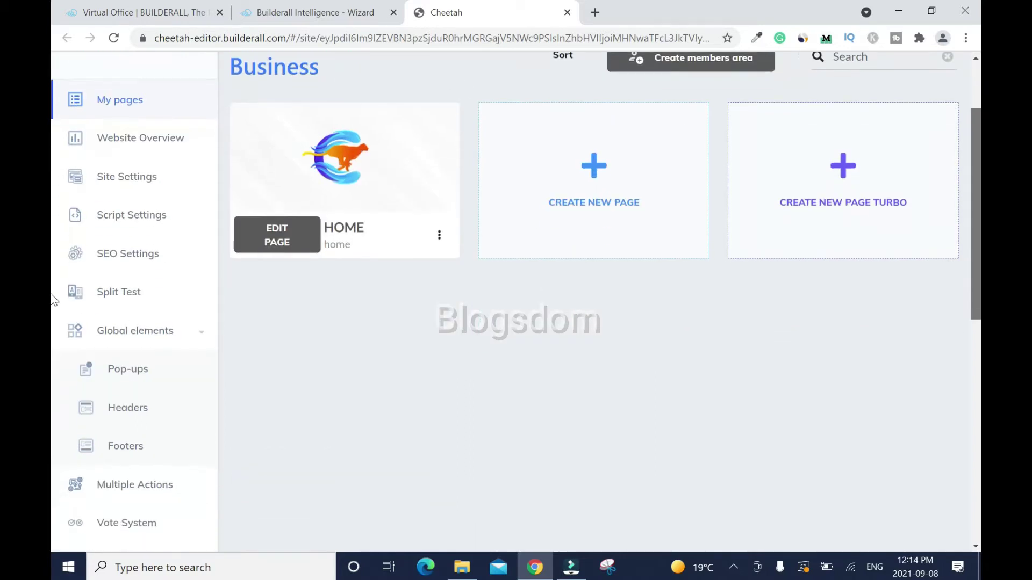
scroll(55, 376, "down", 6)
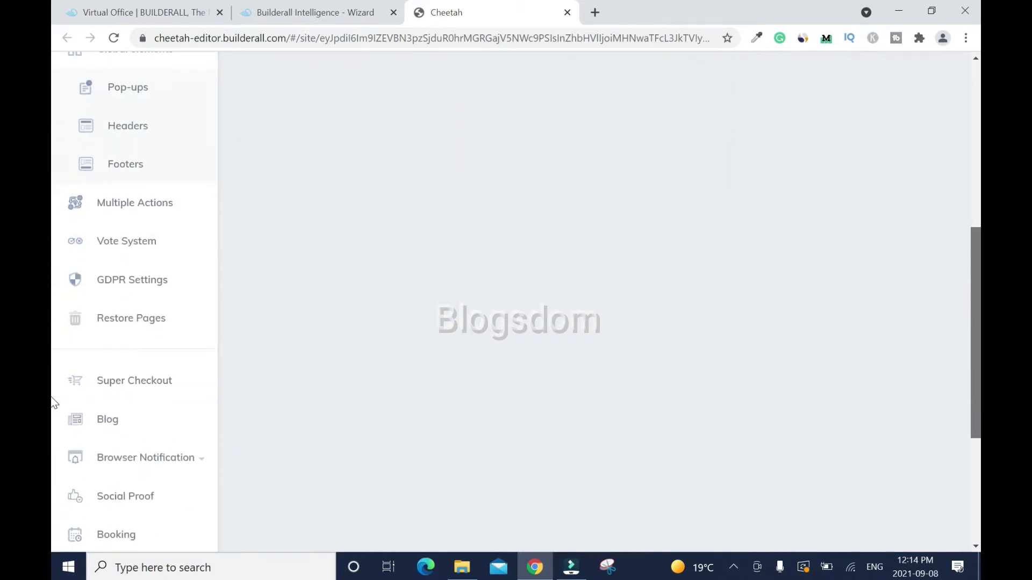
Open the site's Domain settings and select the Domain field.
scroll(51, 427, "down", 1)
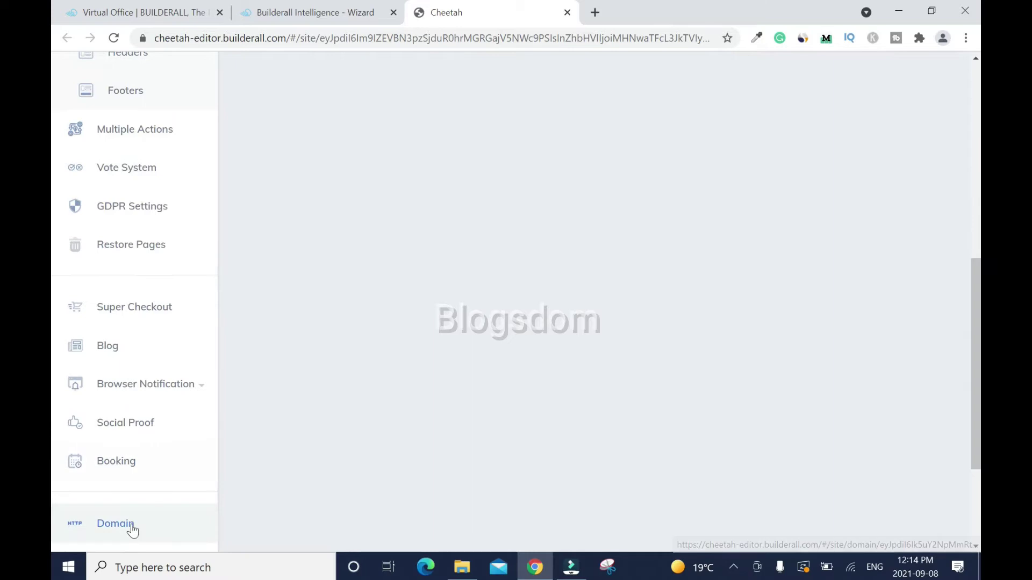
left_click(131, 527)
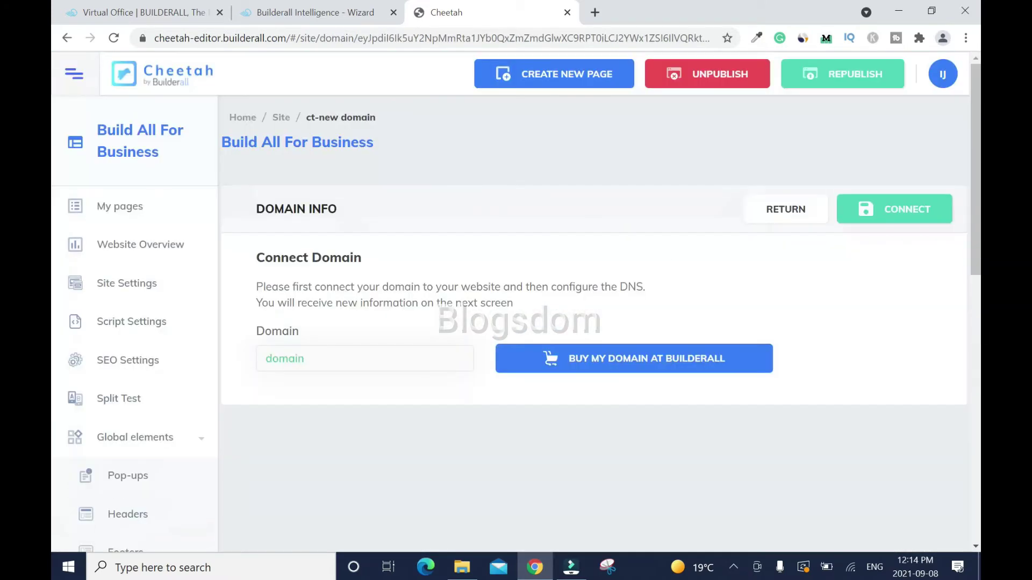
left_click(291, 359)
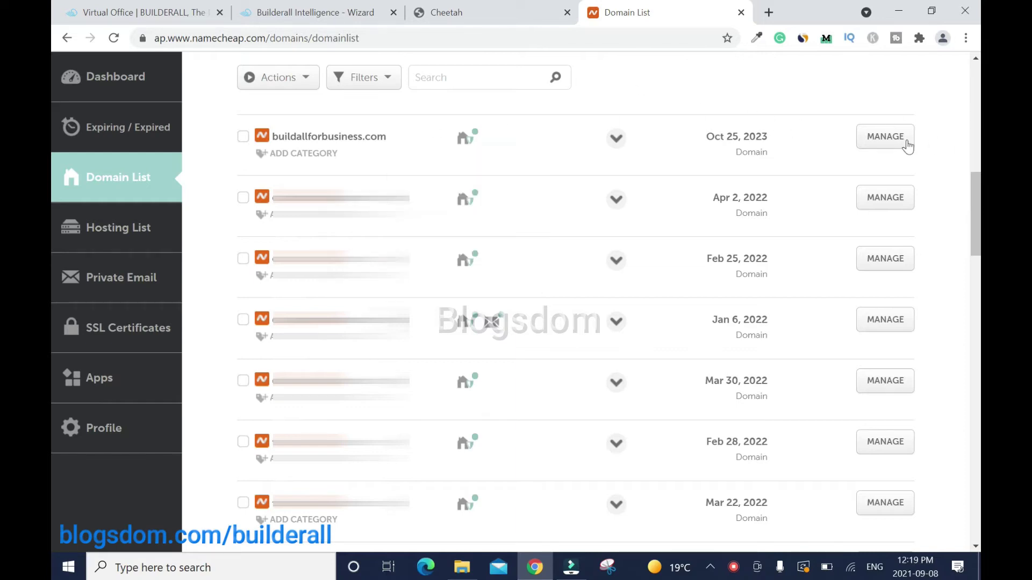
Copy the domain name buildallforbusiness.com from its Namecheap details page.
left_click(877, 139)
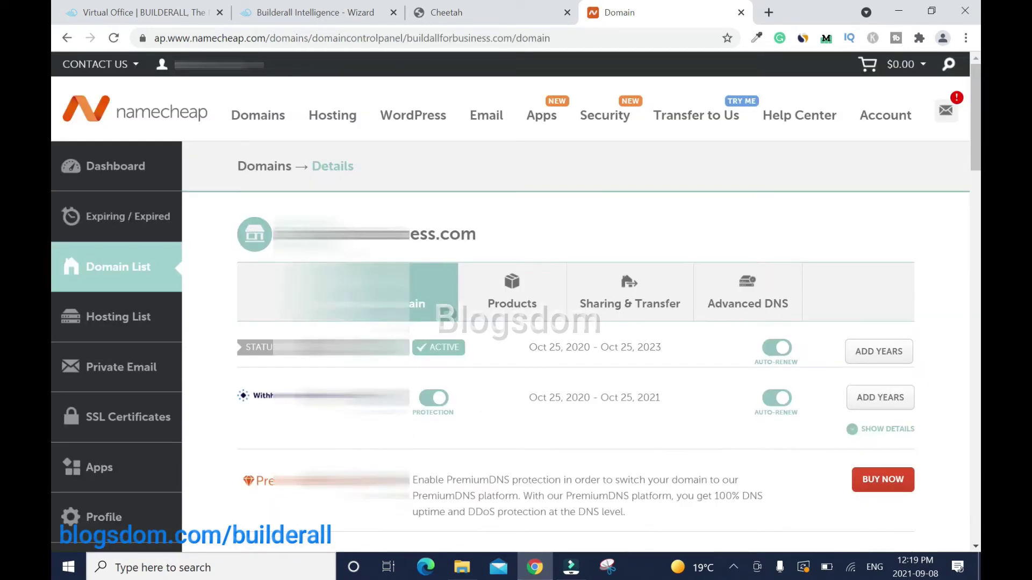
left_click_drag(481, 234, 281, 235)
right_click(334, 237)
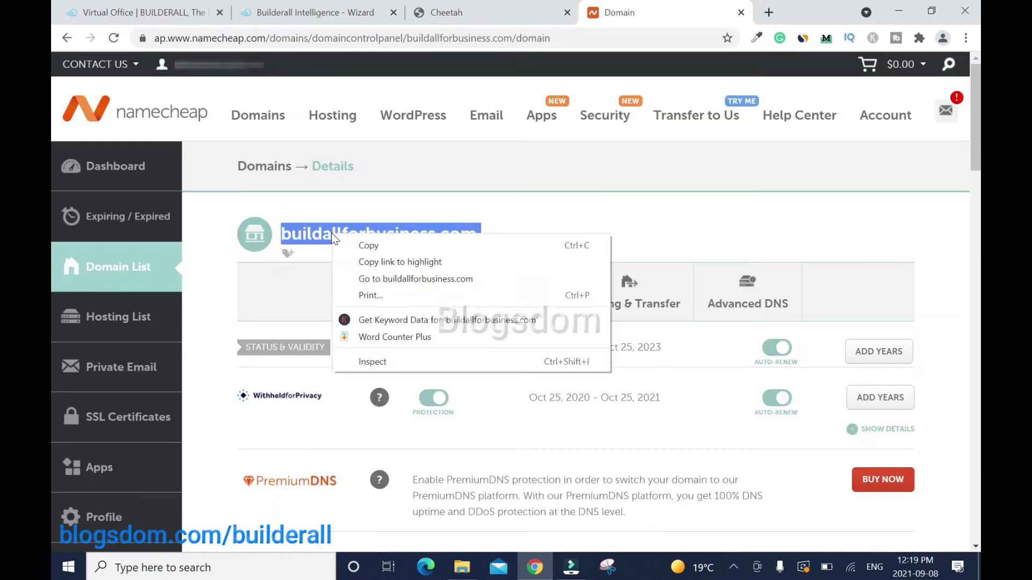
left_click(362, 245)
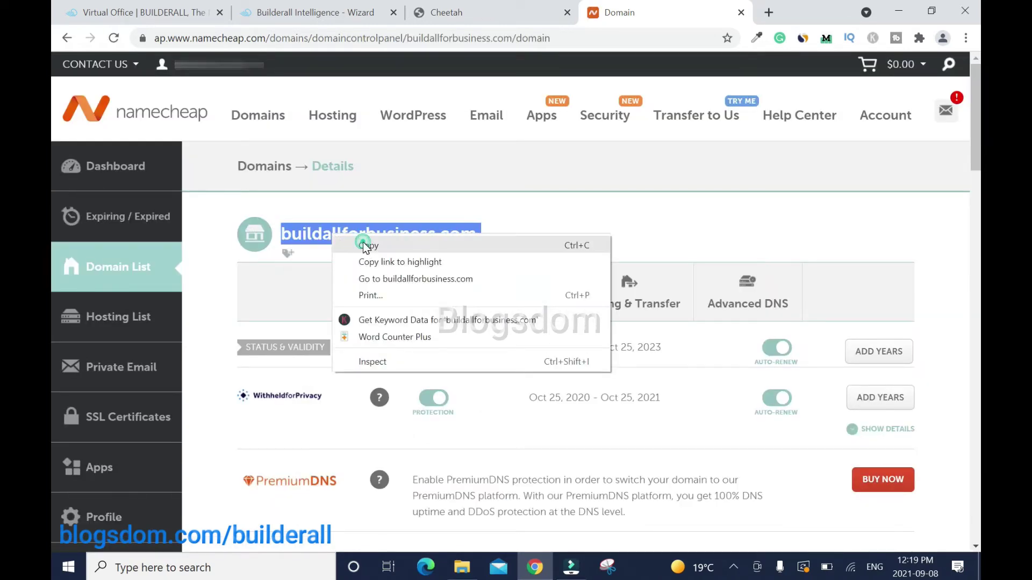
Paste buildallforbusiness.com into Cheetah's Domain field and confirm connecting it.
left_click(446, 16)
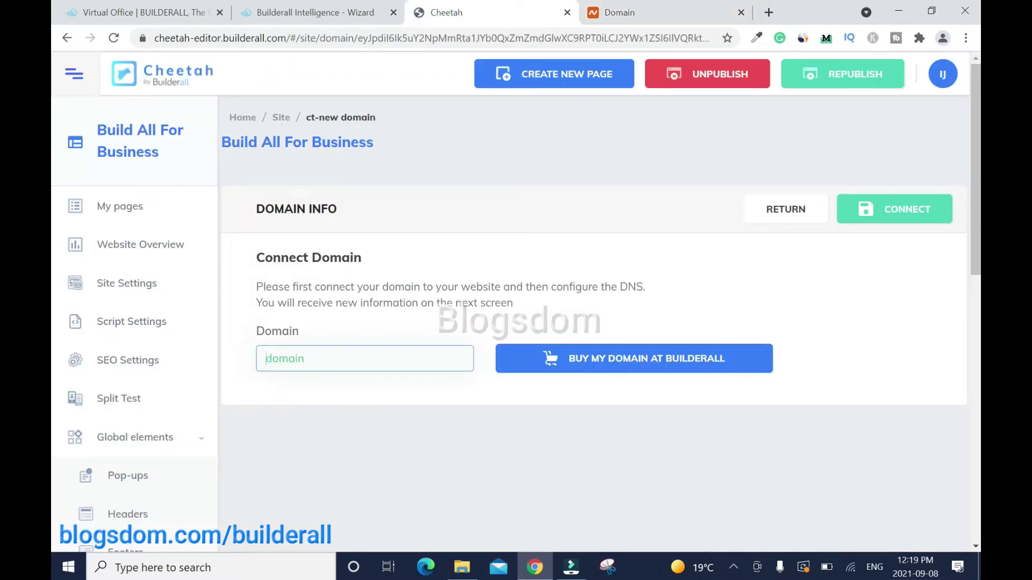
right_click(357, 361)
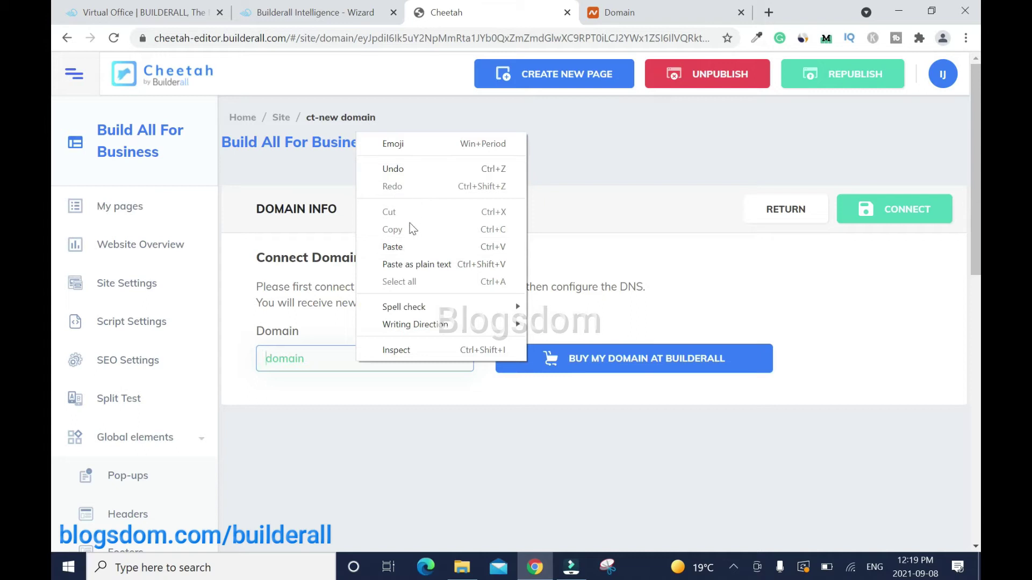
left_click(408, 248)
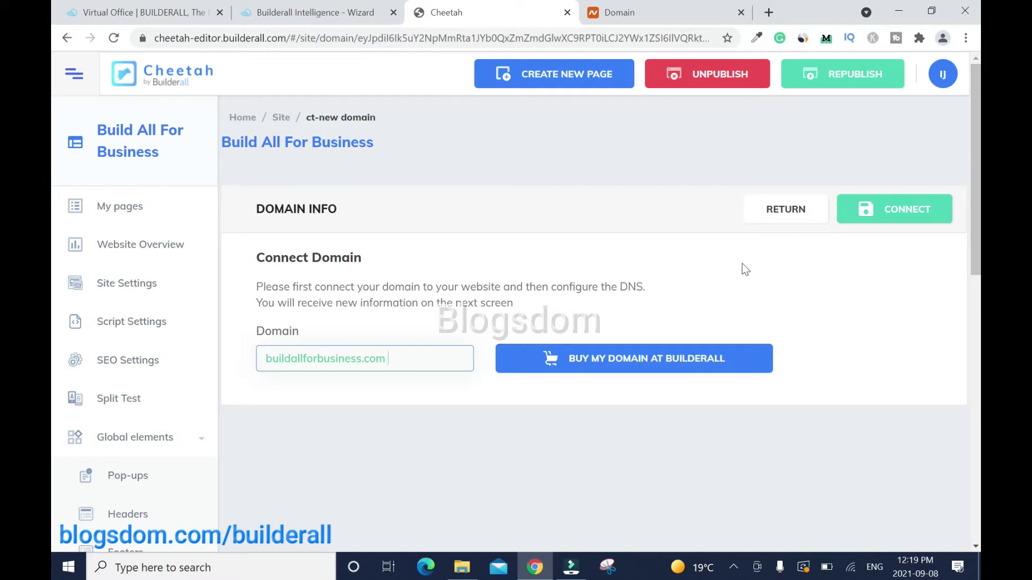
left_click(908, 212)
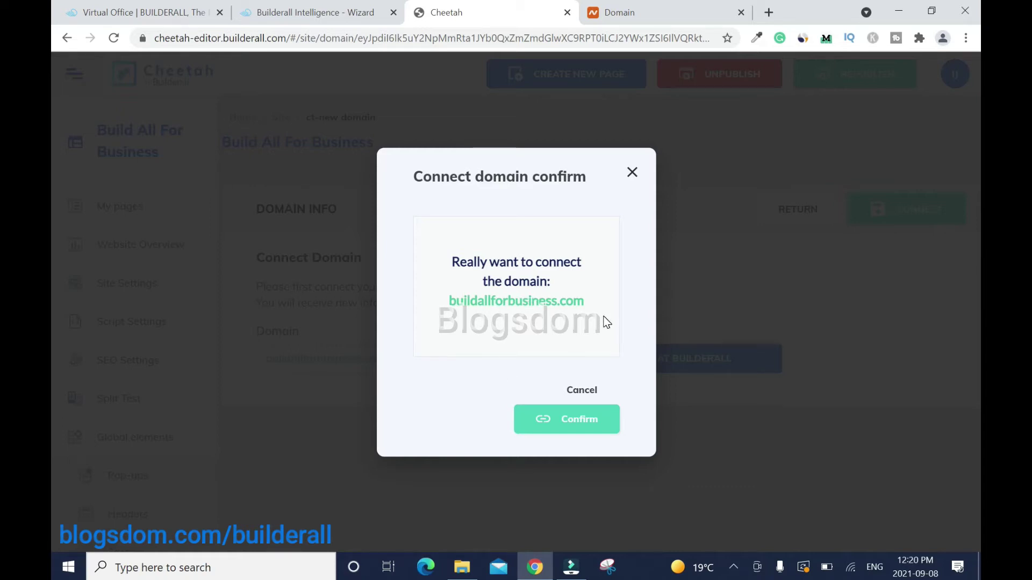
left_click(582, 419)
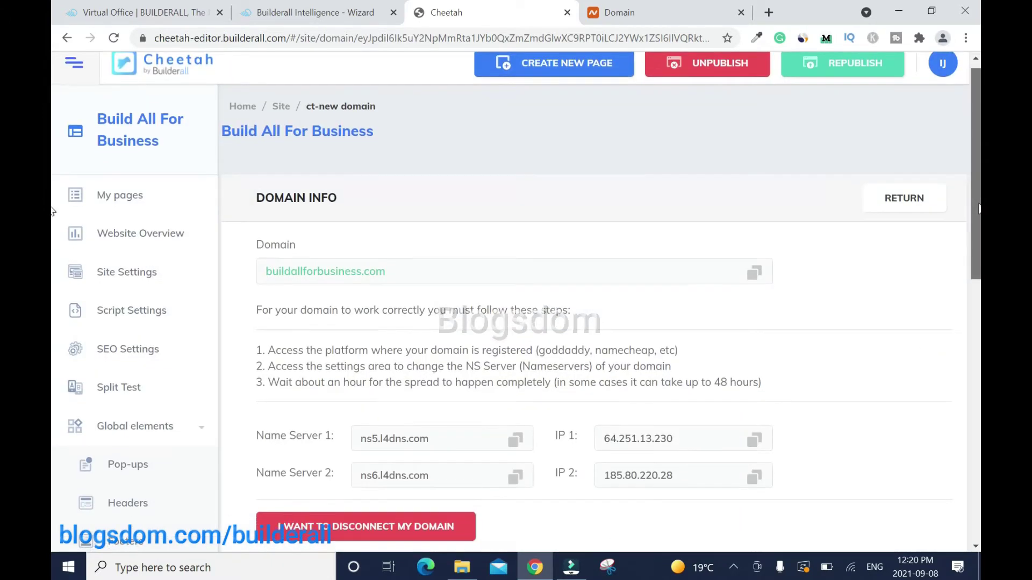
Copy name server ns5.l4dns.com and return to Namecheap's buildallforbusiness.com page.
scroll(52, 210, "down", 2)
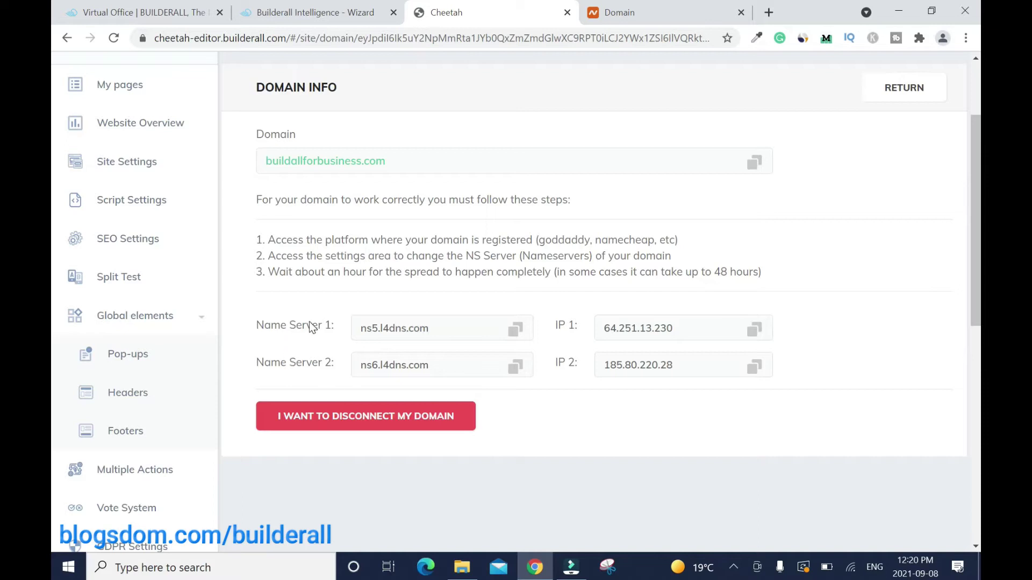
left_click(517, 330)
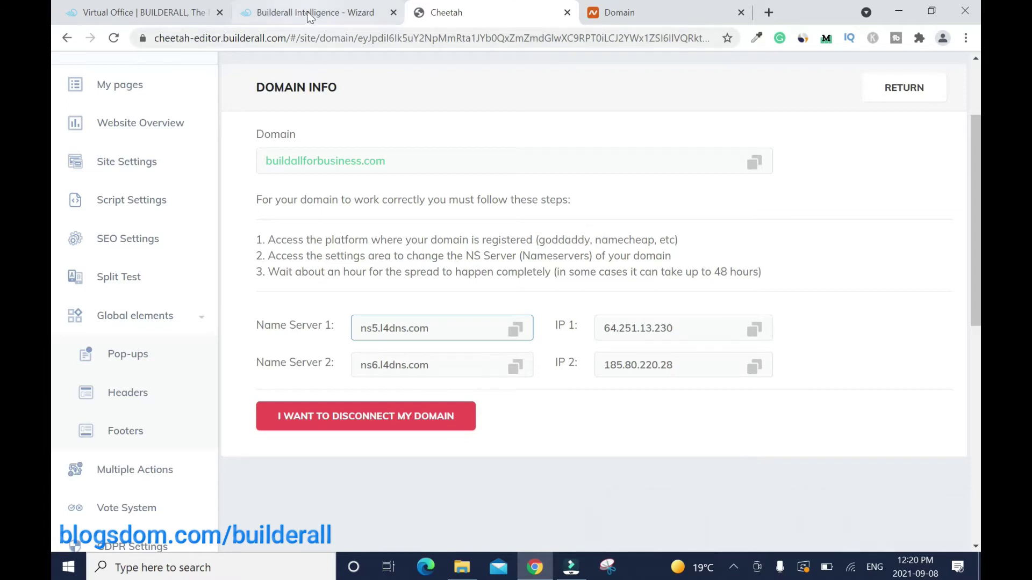
left_click(630, 16)
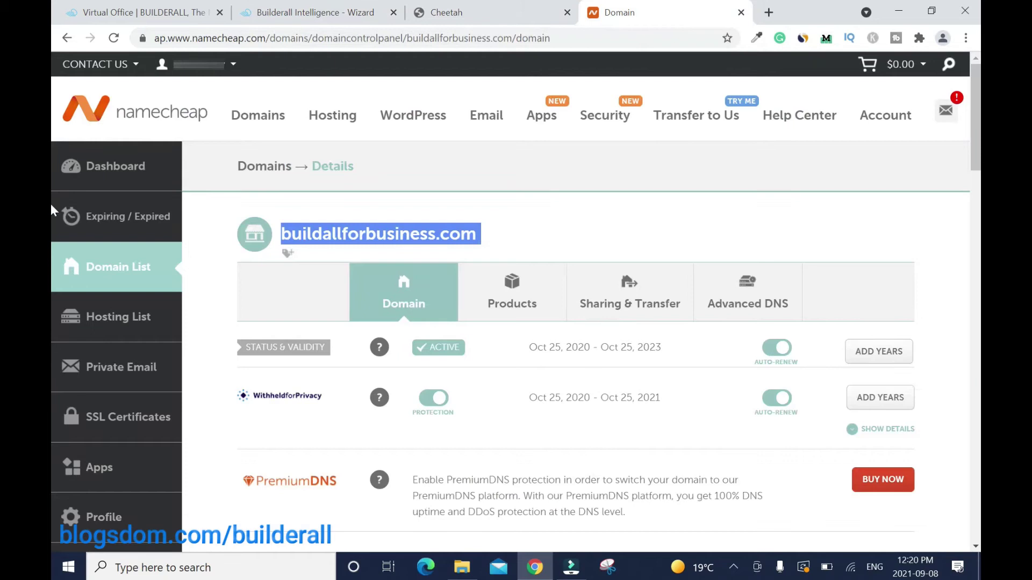
Switch buildallforbusiness.com to Custom DNS with ns5.l4dns.com as the first nameserver.
scroll(52, 135, "down", 6)
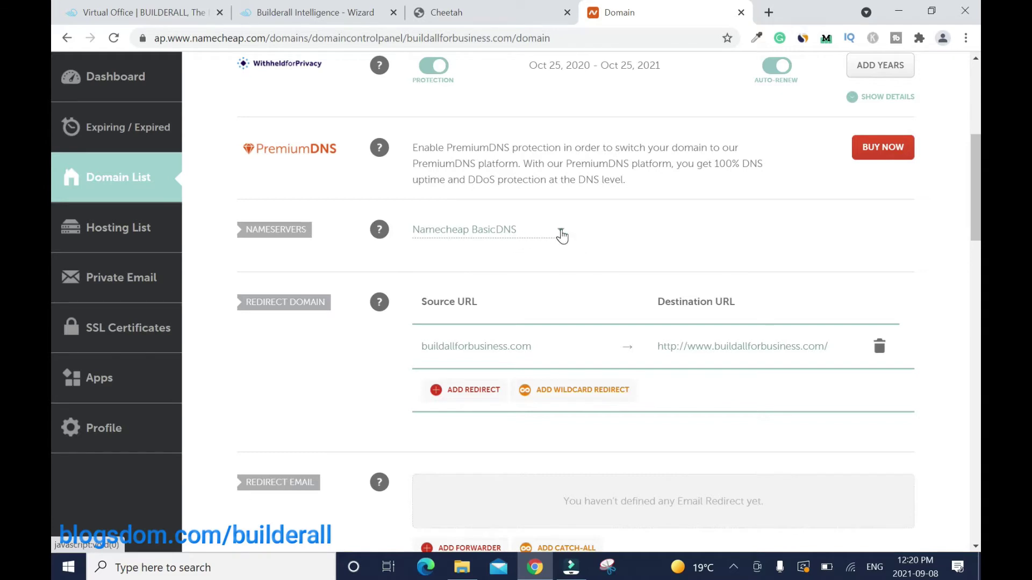
left_click(561, 231)
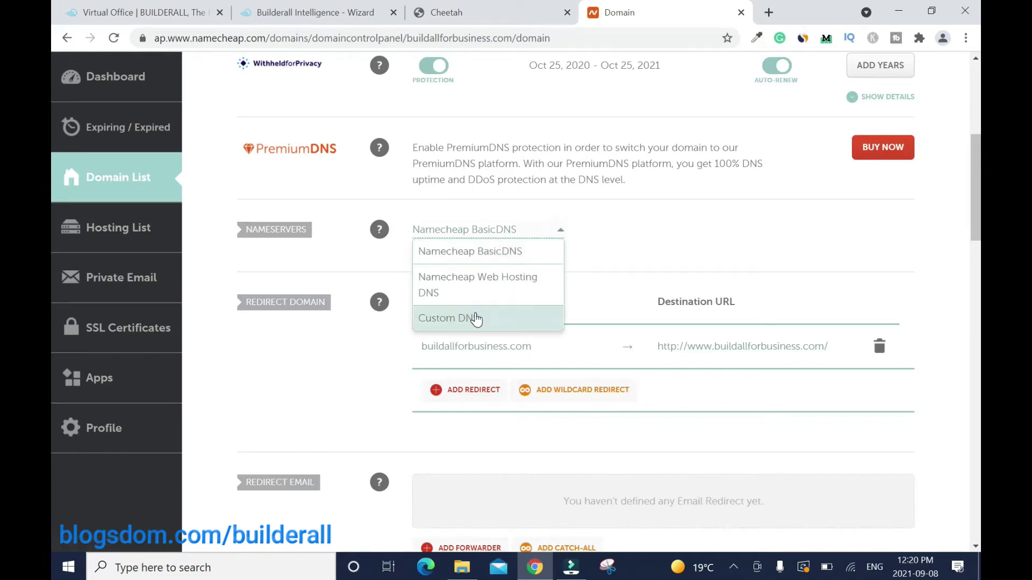
left_click(475, 319)
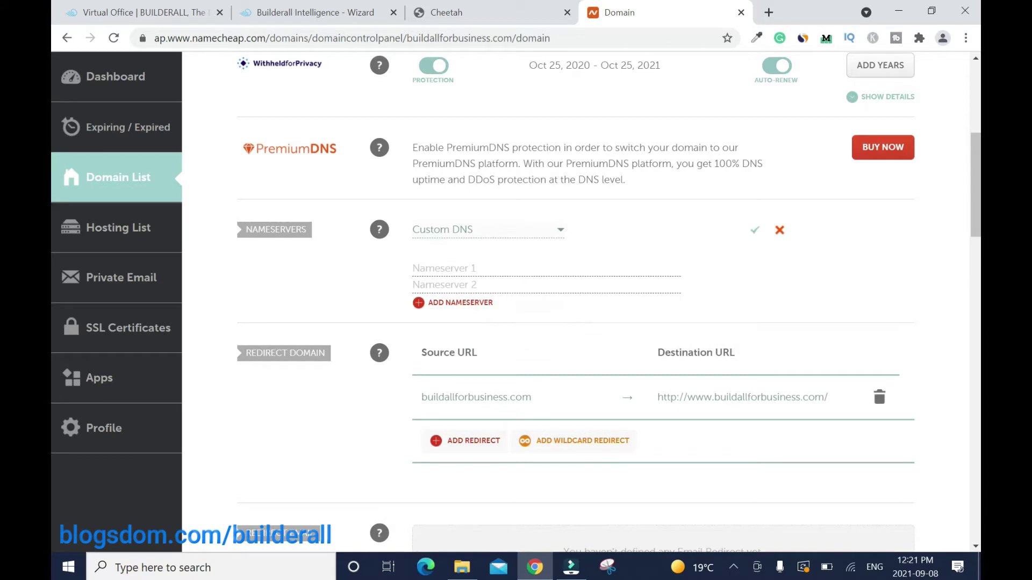
right_click(460, 269)
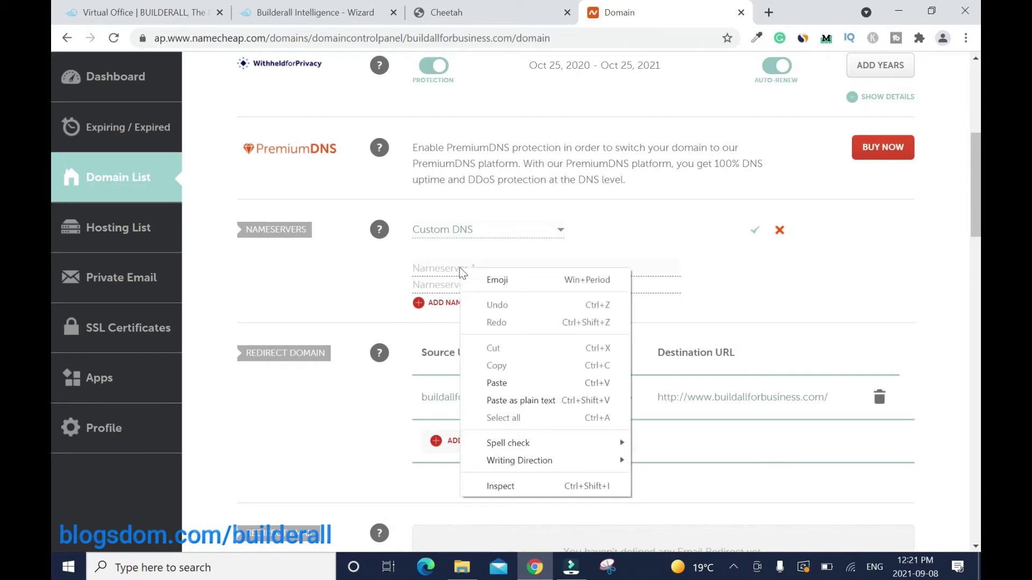
left_click(508, 383)
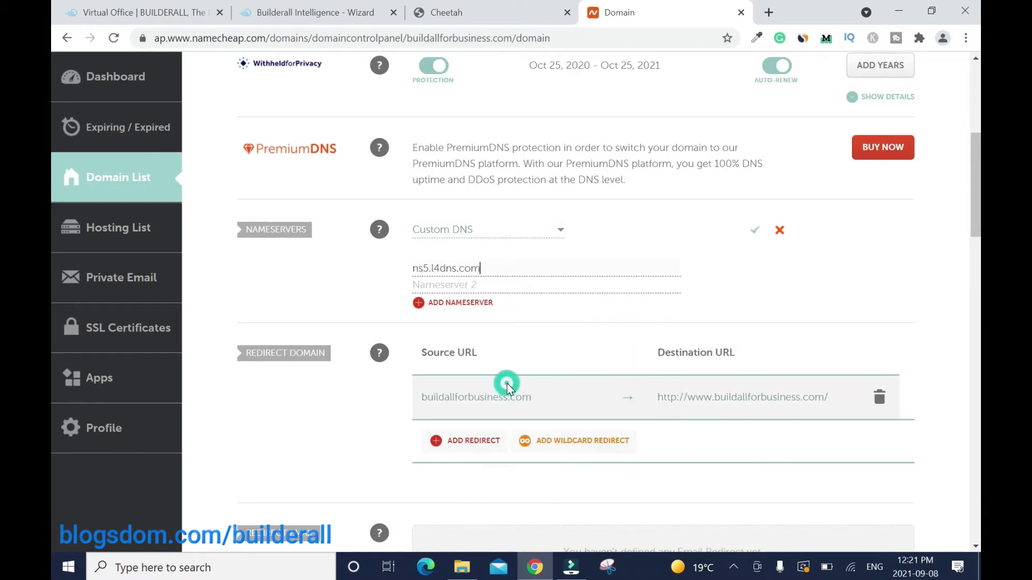
Add ns6.l4dns.com as the second nameserver and save the settings.
left_click(505, 19)
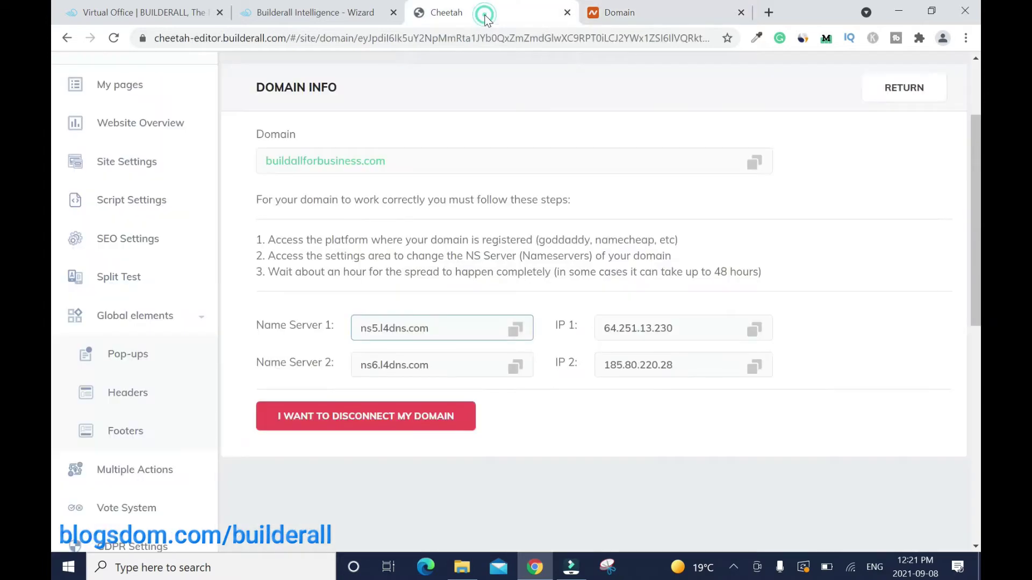
left_click(515, 367)
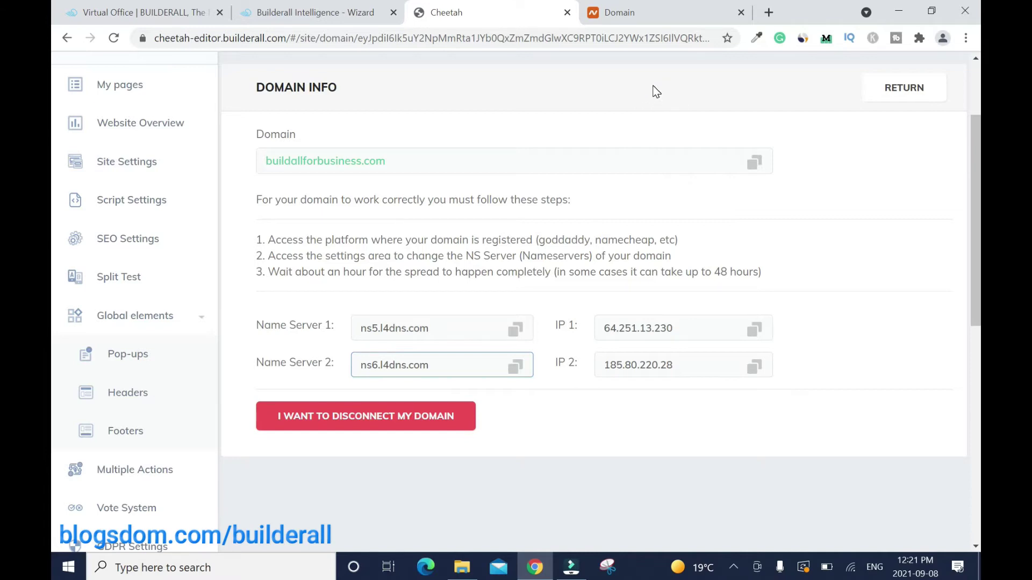
left_click(644, 9)
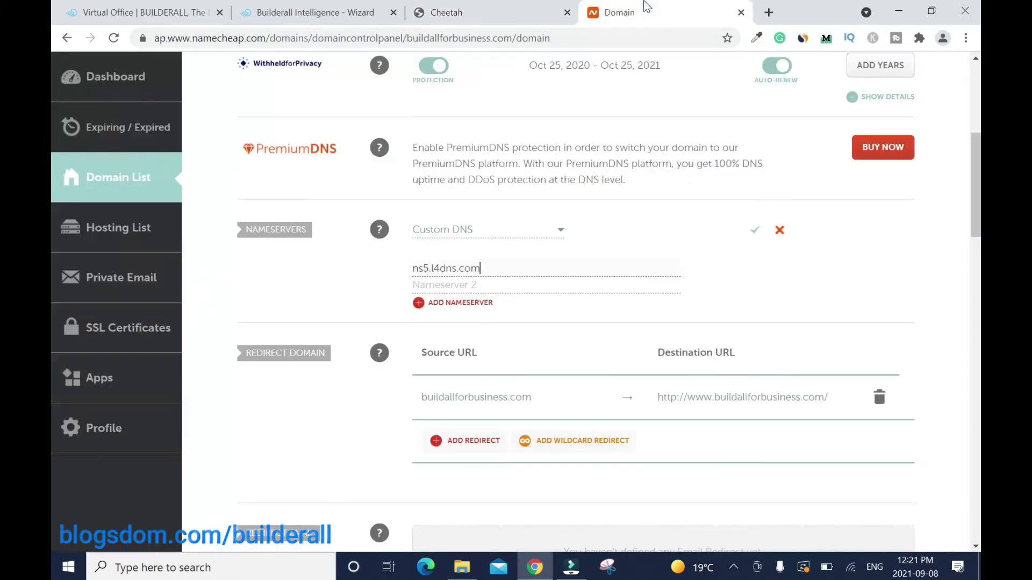
right_click(473, 283)
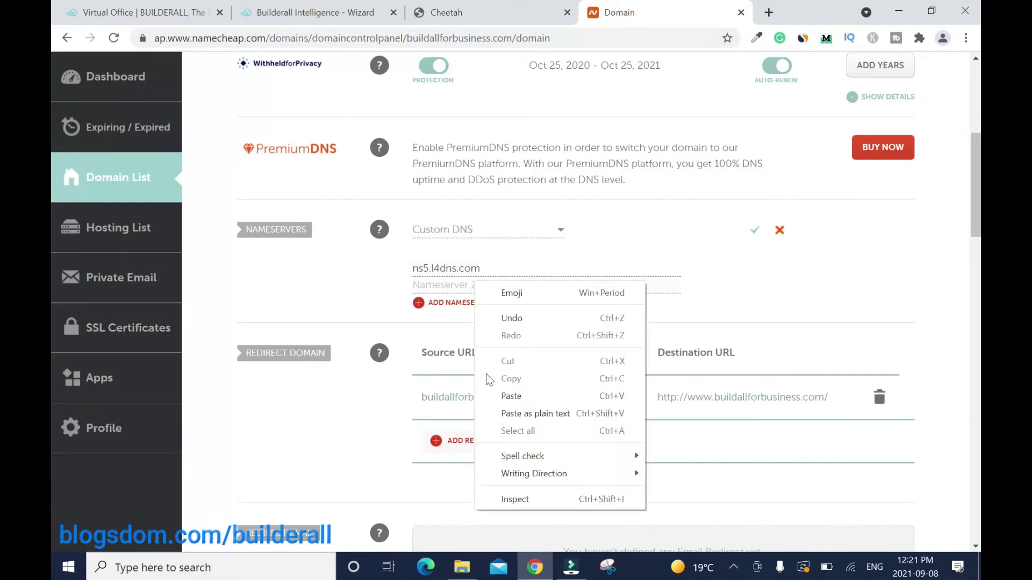
left_click(522, 392)
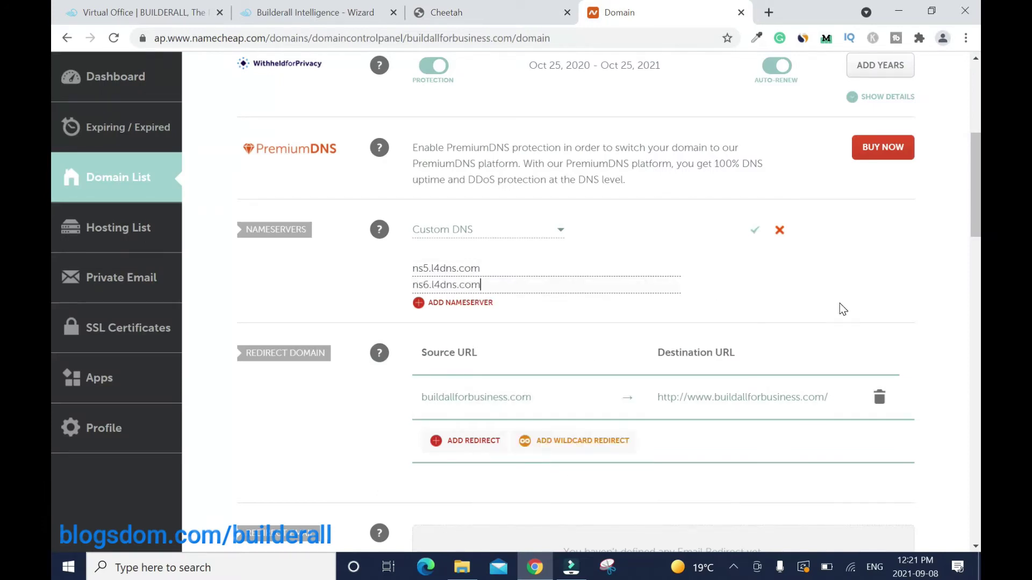
left_click(760, 236)
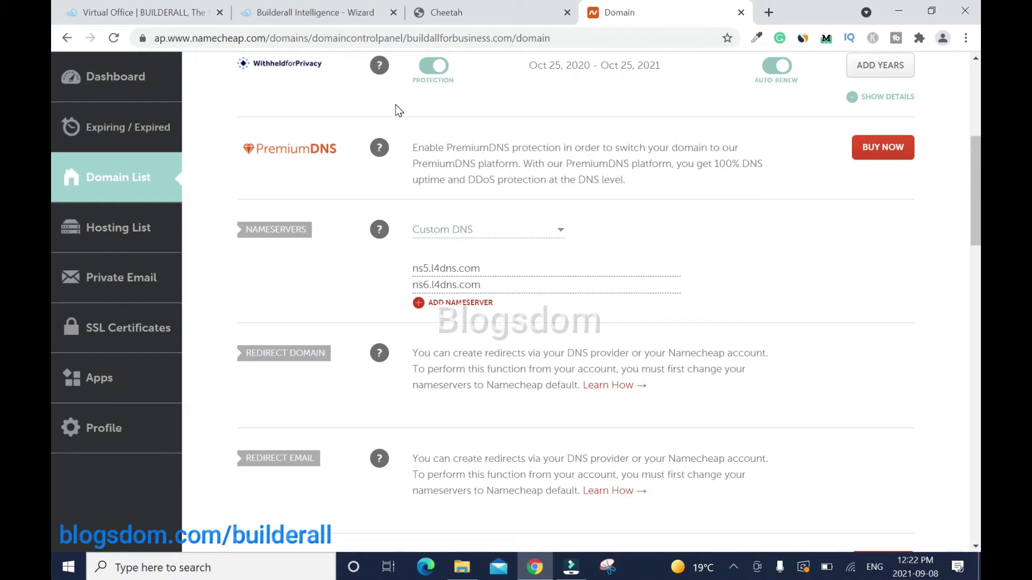
left_click(481, 13)
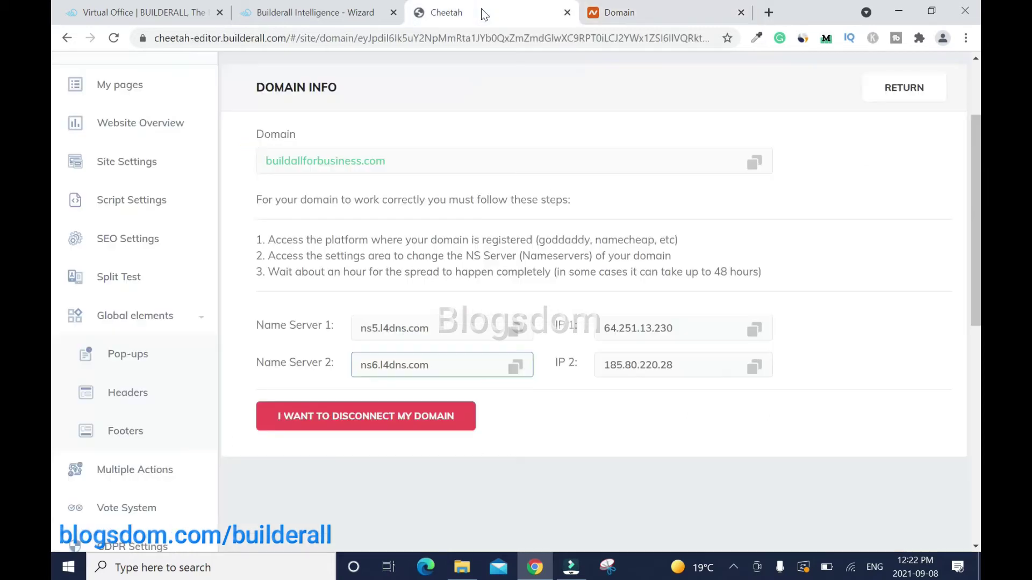
Republish the site, close the Builderall Intelligence - Wizard tab, and return to My pages.
scroll(965, 202, "up", 3)
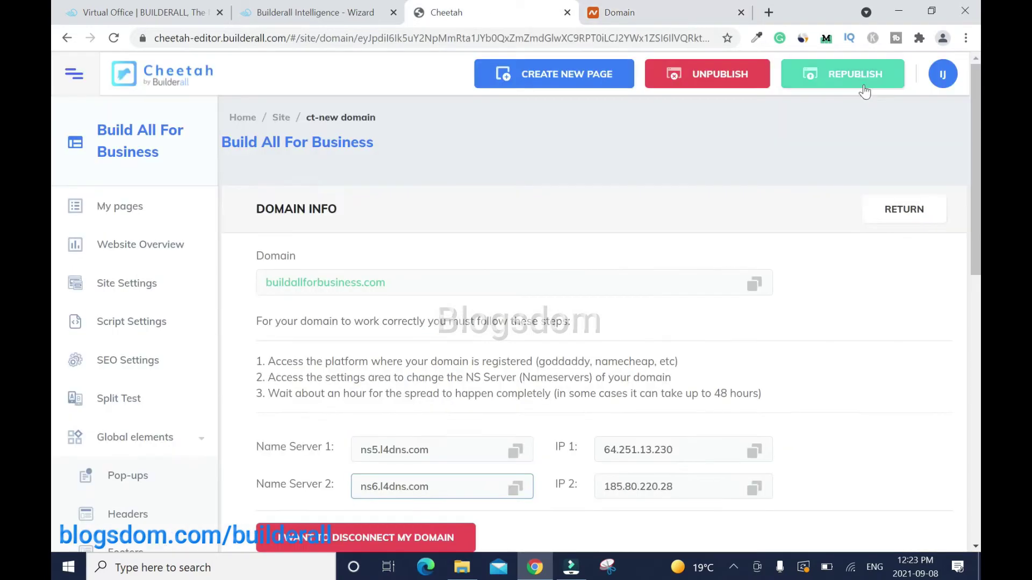
left_click(861, 86)
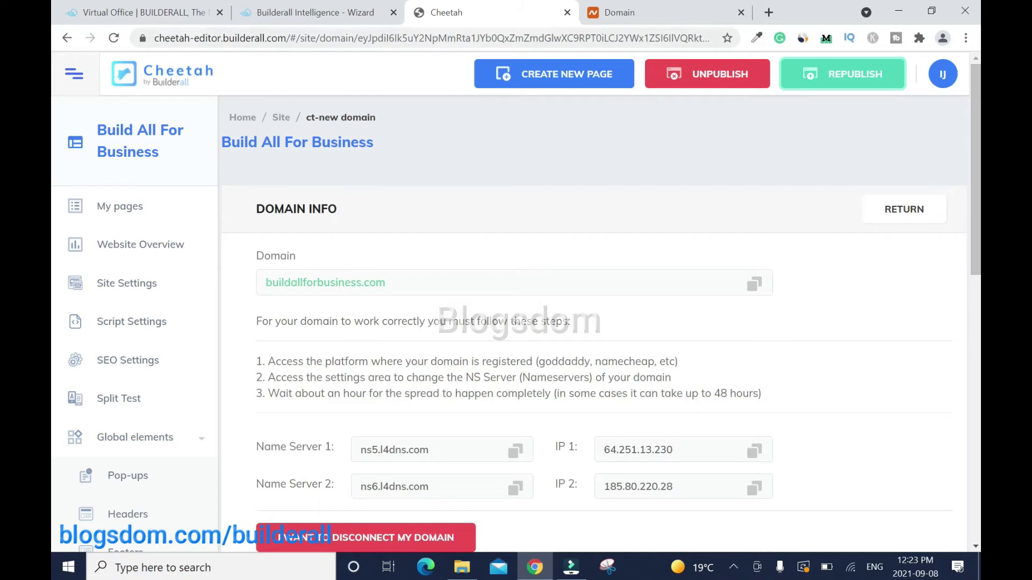
left_click(318, 15)
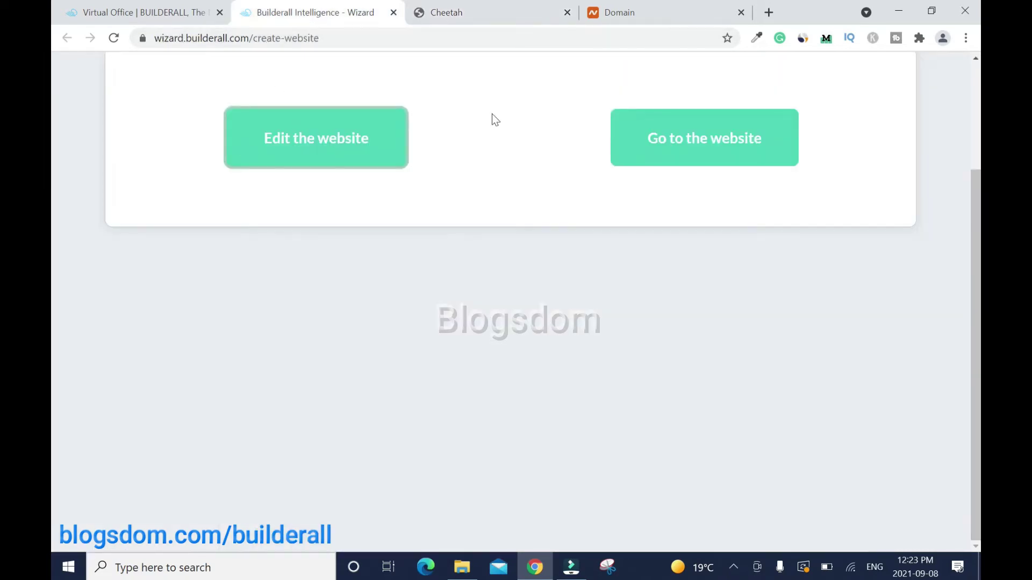
scroll(54, 292, "up", 3)
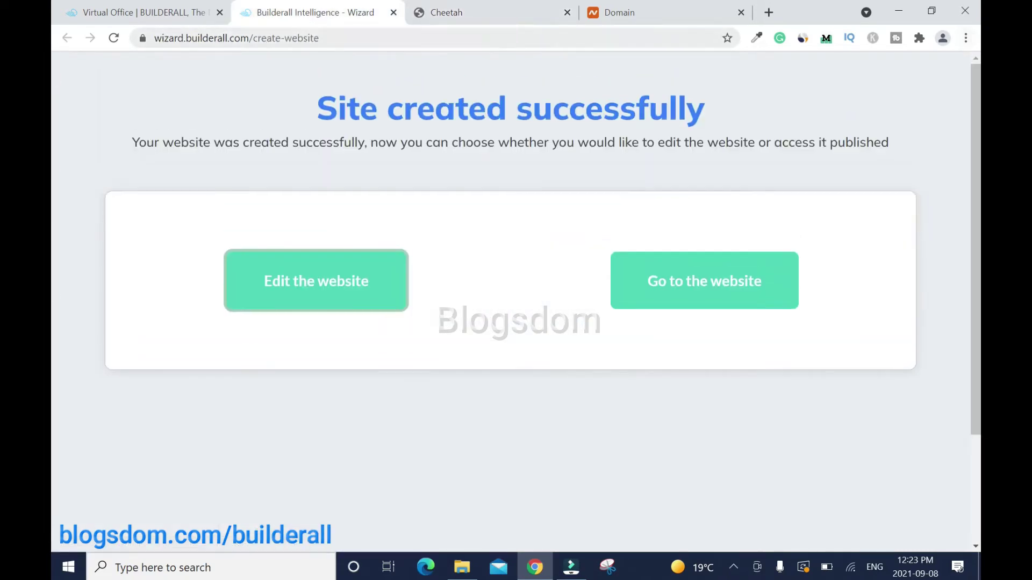
left_click(395, 12)
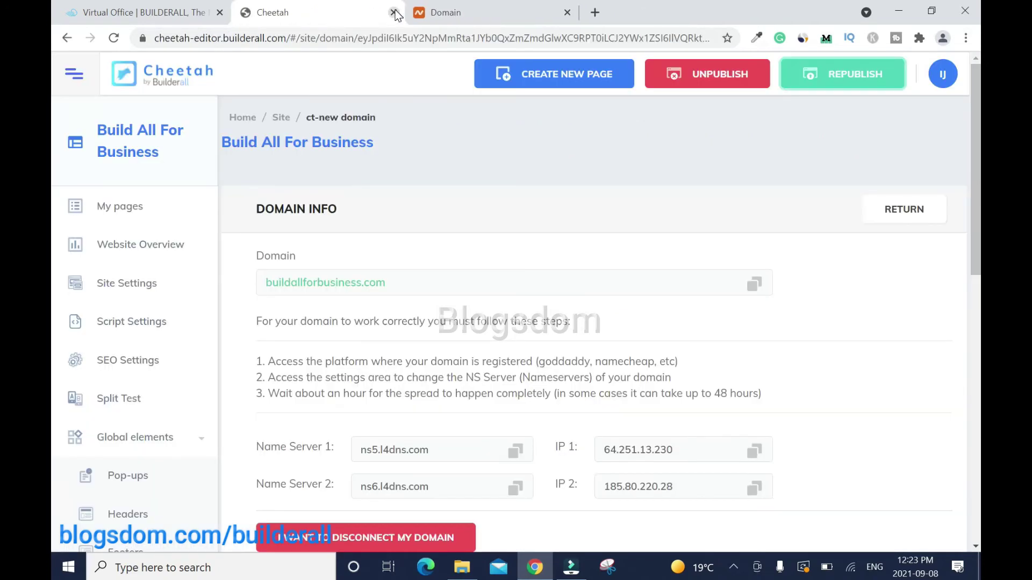
left_click(884, 212)
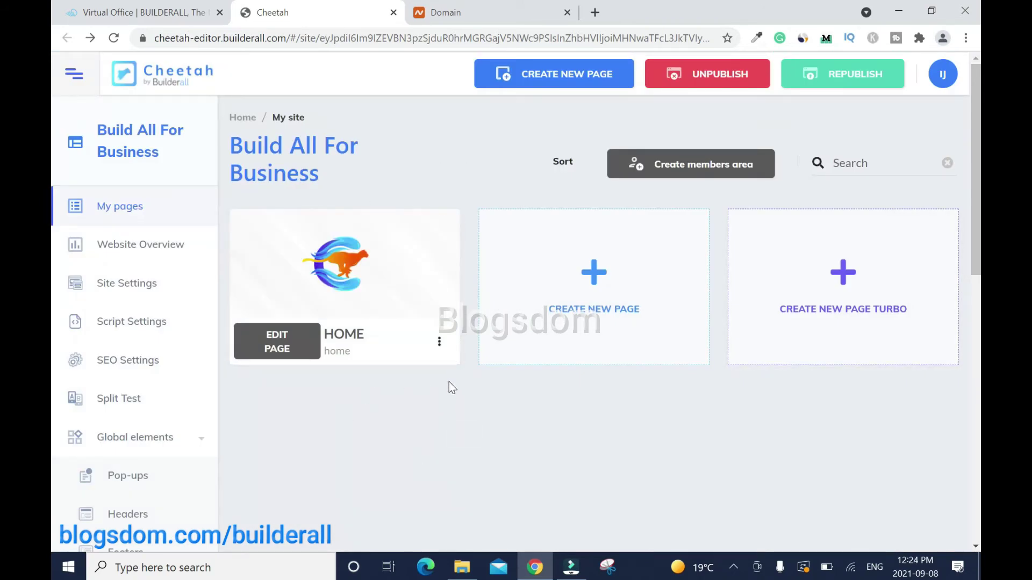
Try the live HOME page, then close the certificate-warning tab and the Namecheap tab.
left_click(439, 344)
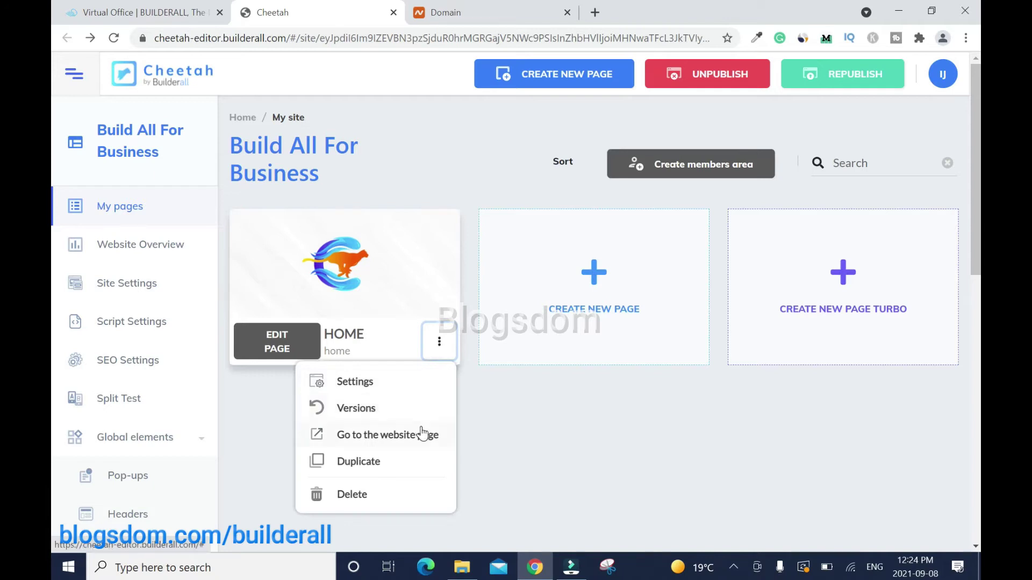
left_click(394, 436)
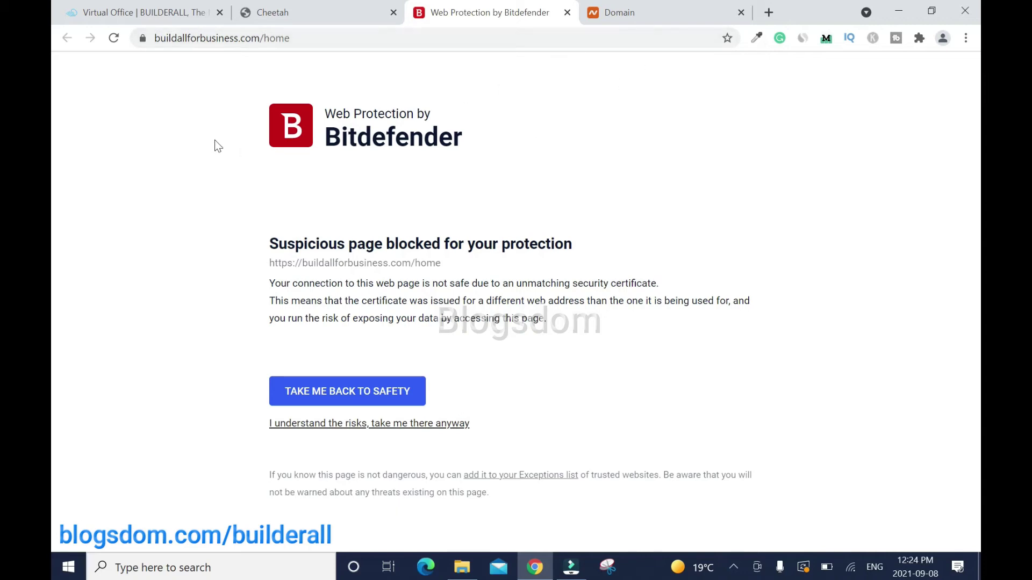
left_click(567, 12)
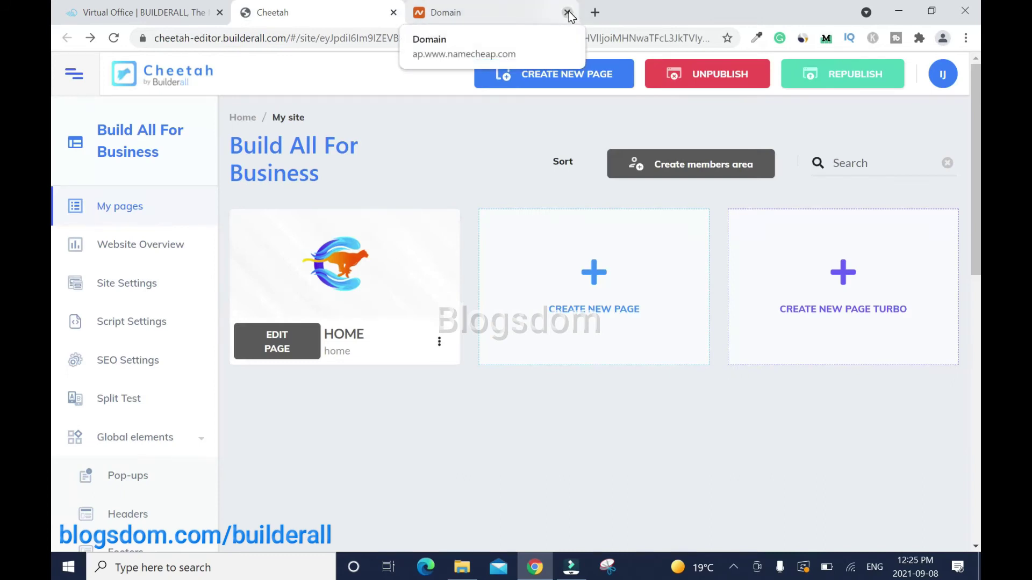
left_click(568, 13)
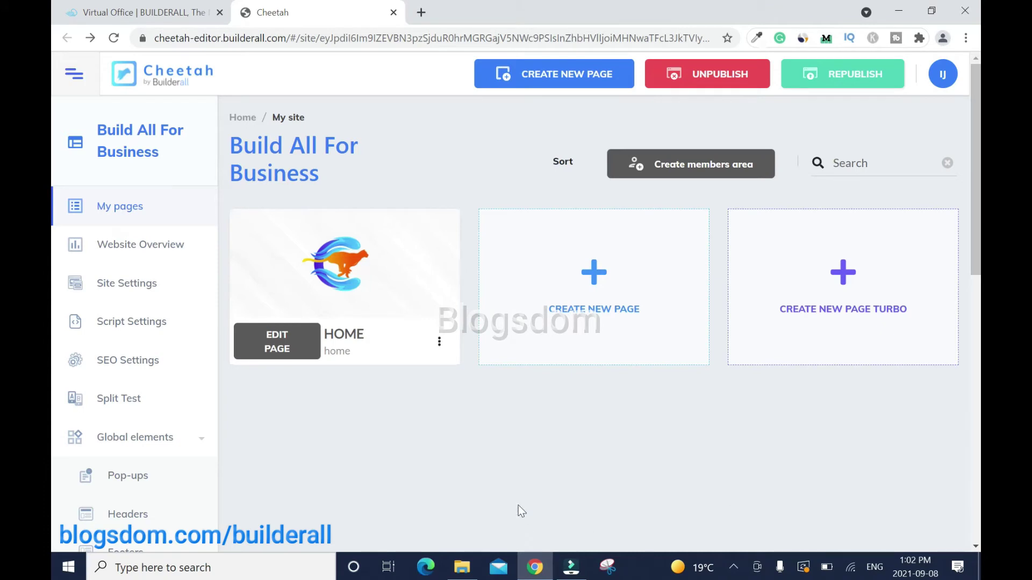
Open the live HOME page at buildallforbusiness.com/home and look over the site.
left_click(439, 344)
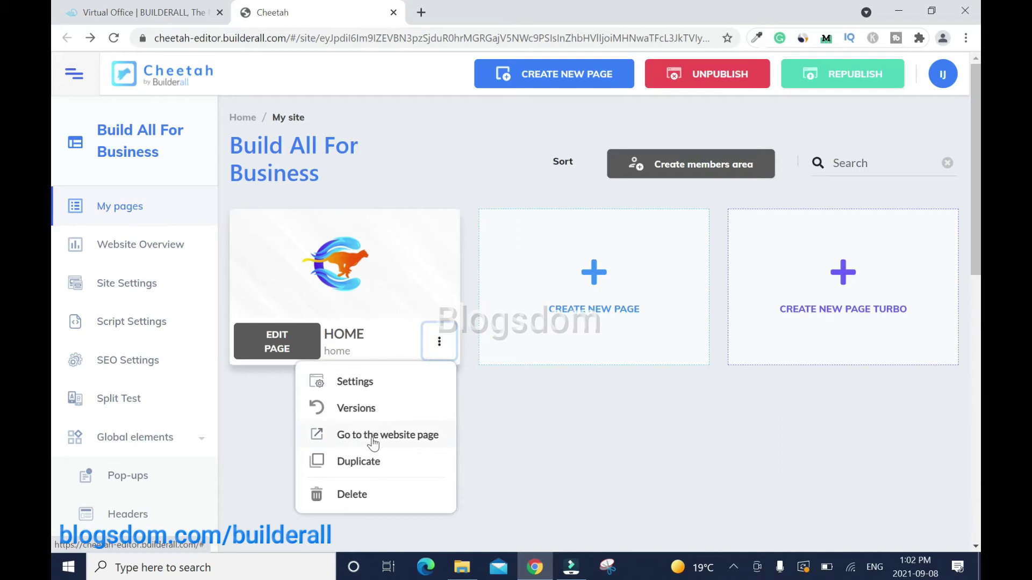
left_click(421, 436)
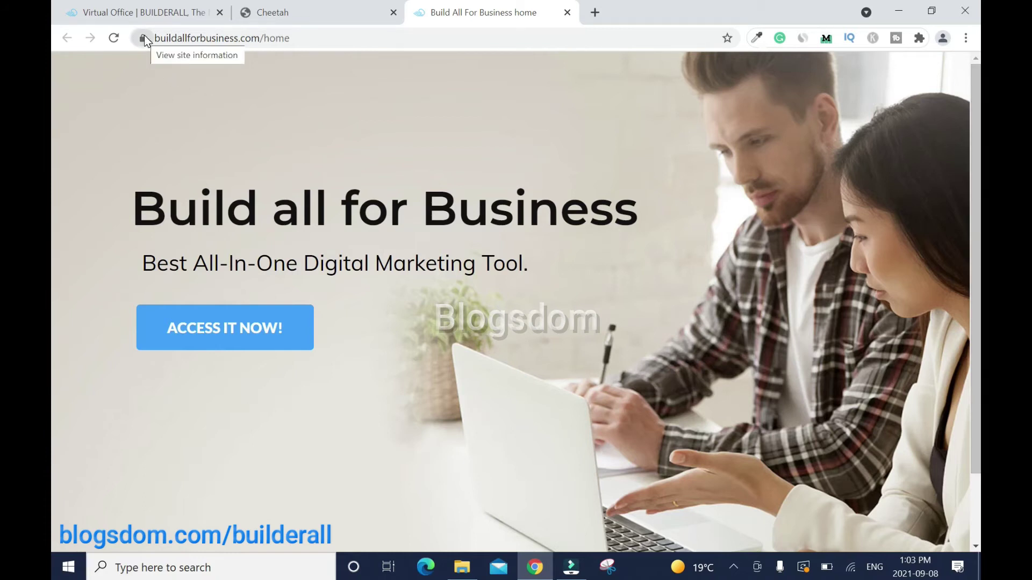
scroll(53, 354, "down", 2)
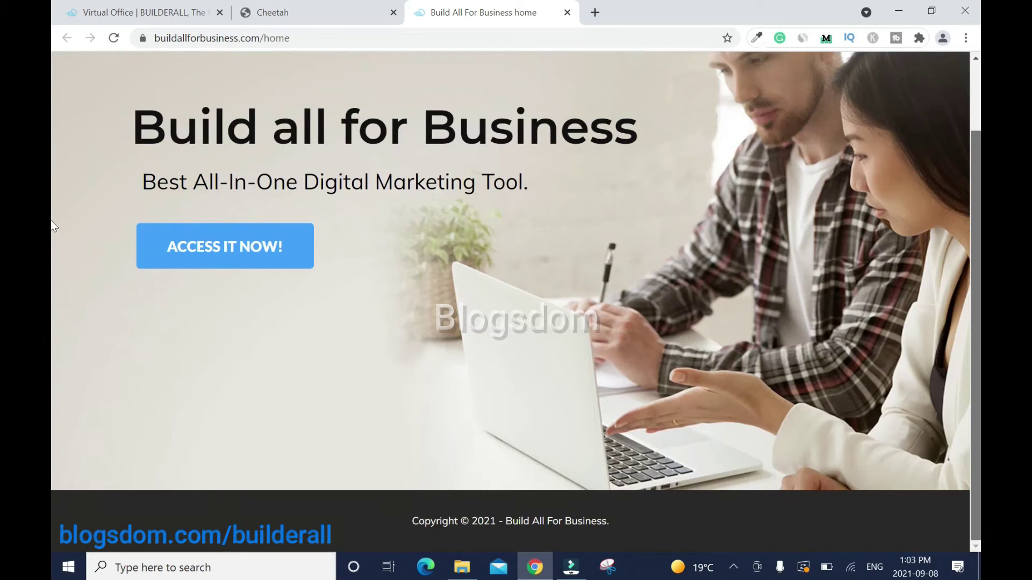
scroll(52, 161, "up", 2)
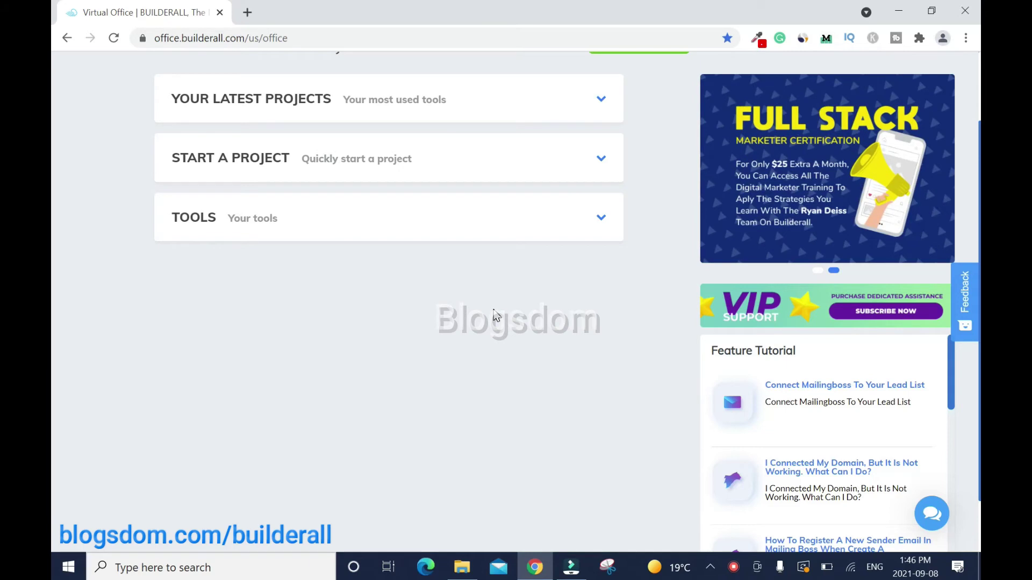
Launch the Cheetah builder from the tools list and open the Tubebuddy site's Domain page.
left_click(603, 221)
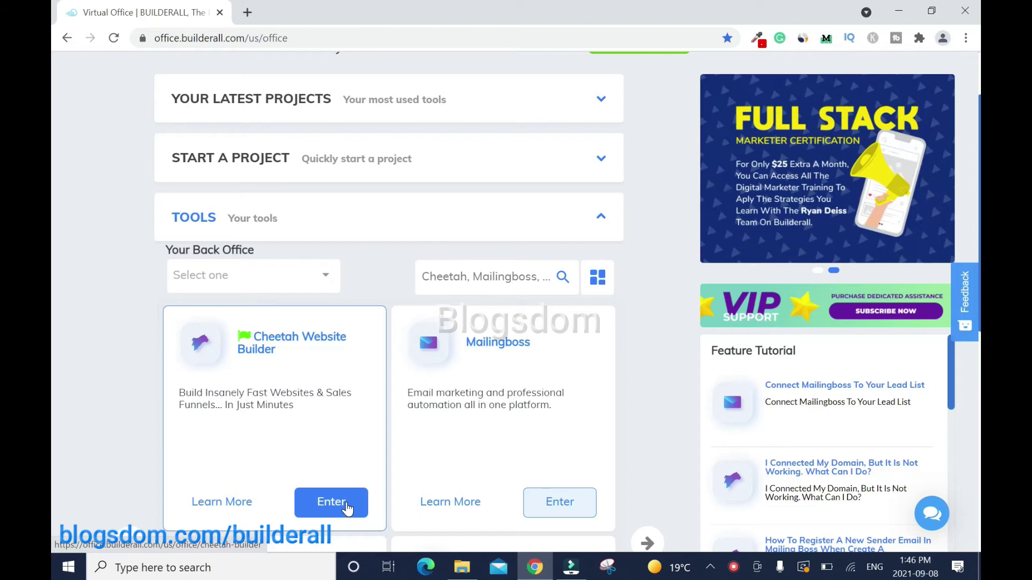
left_click(331, 503)
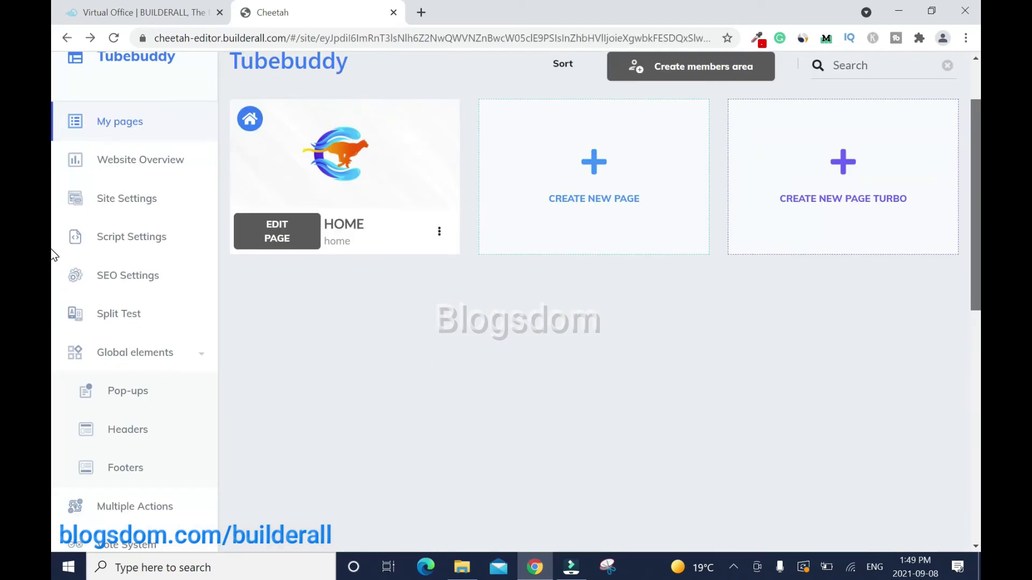
scroll(54, 304, "down", 2)
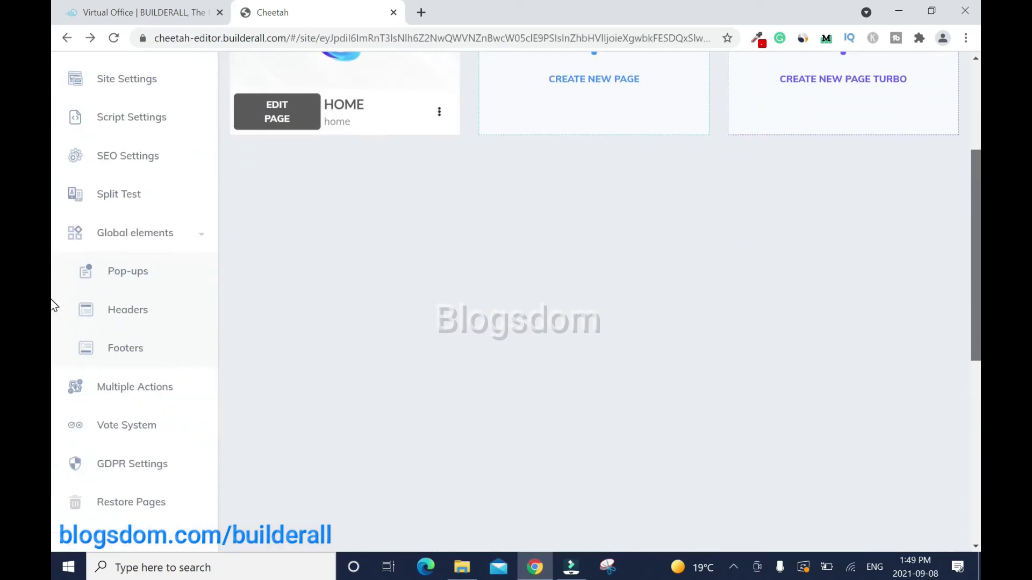
scroll(134, 306, "down", 6)
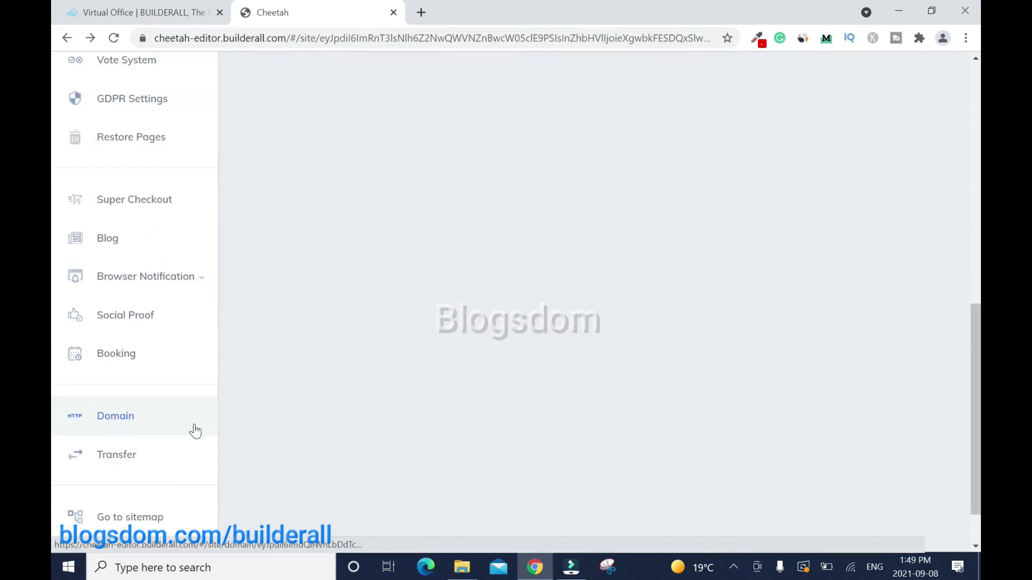
left_click(195, 431)
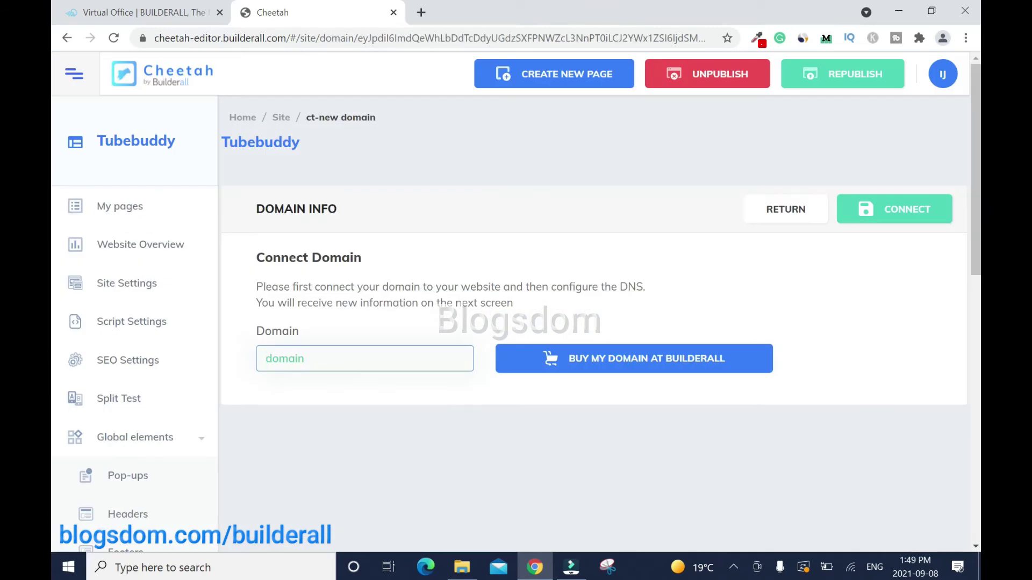
Connect tubebuddy.buildallforbusiness.com to Tubebuddy and view its nameservers ns5.l4dns.com and ns6.l4dns.com.
type("tubebuddy.")
type("build")
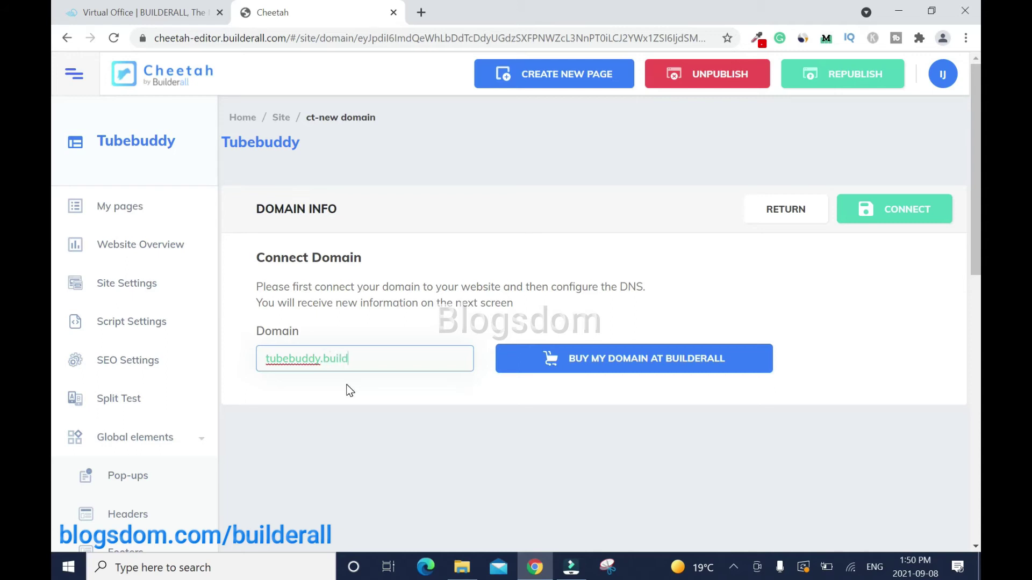
type("allforbusiness.com")
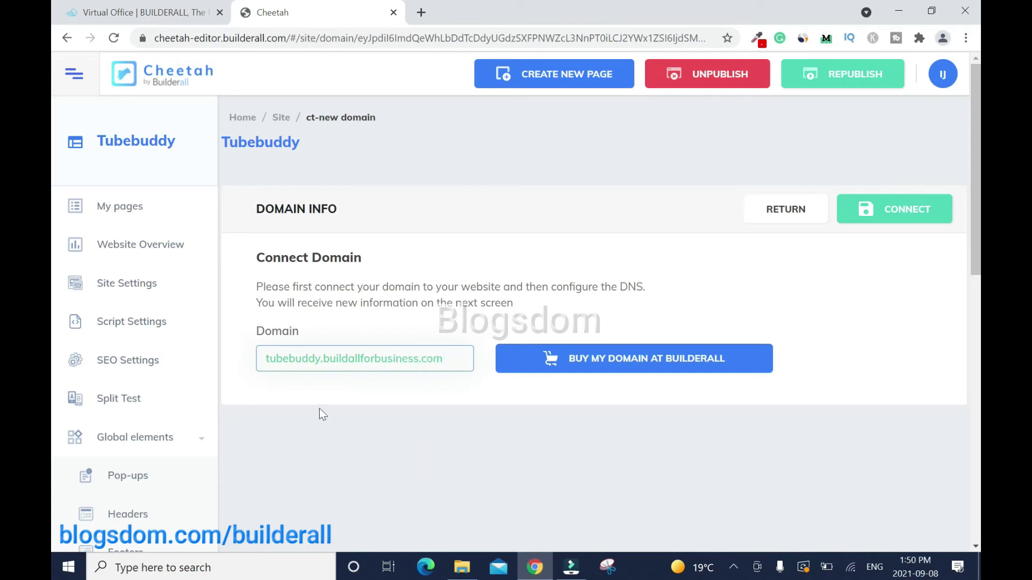
key("Return")
left_click(927, 201)
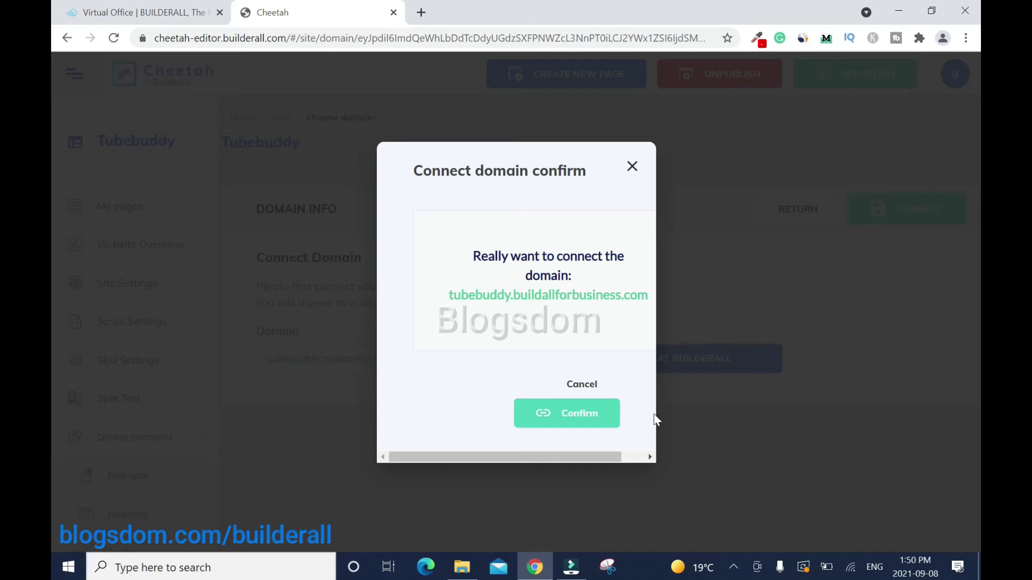
left_click(590, 416)
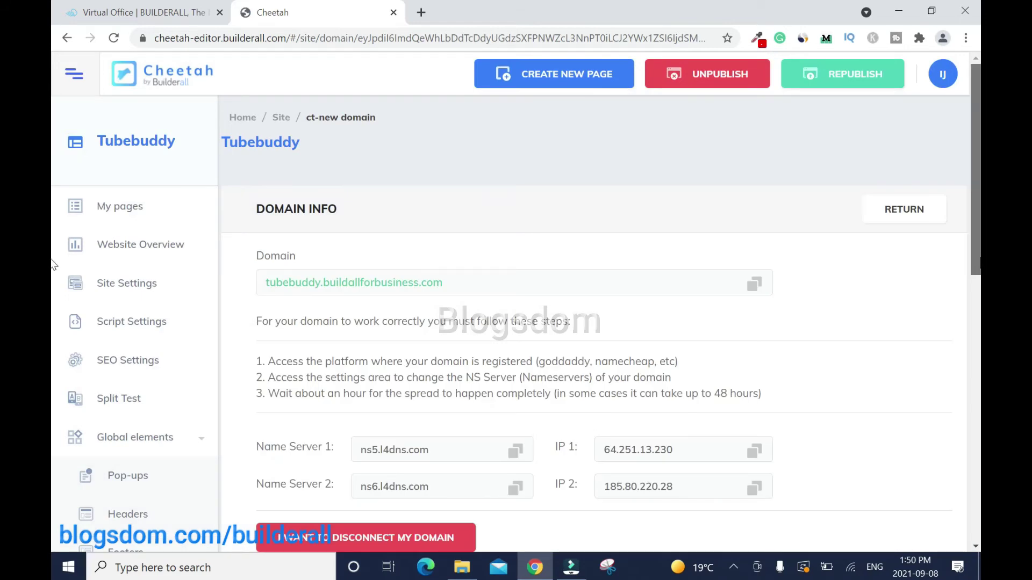
scroll(53, 290, "down", 1)
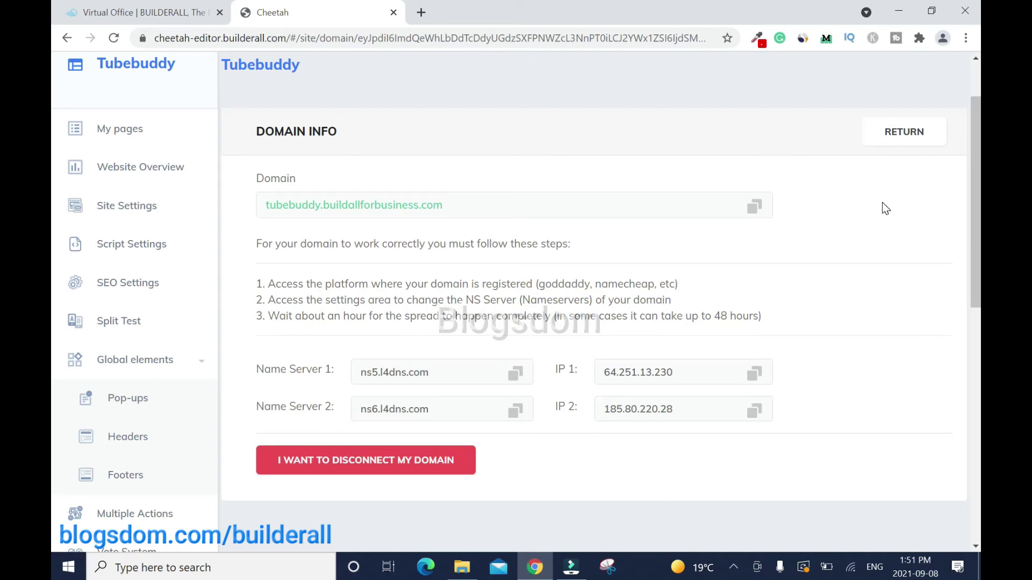
Republish Tubebuddy, then return to the Cheetah home page listing published websites.
scroll(873, 108, "up", 2)
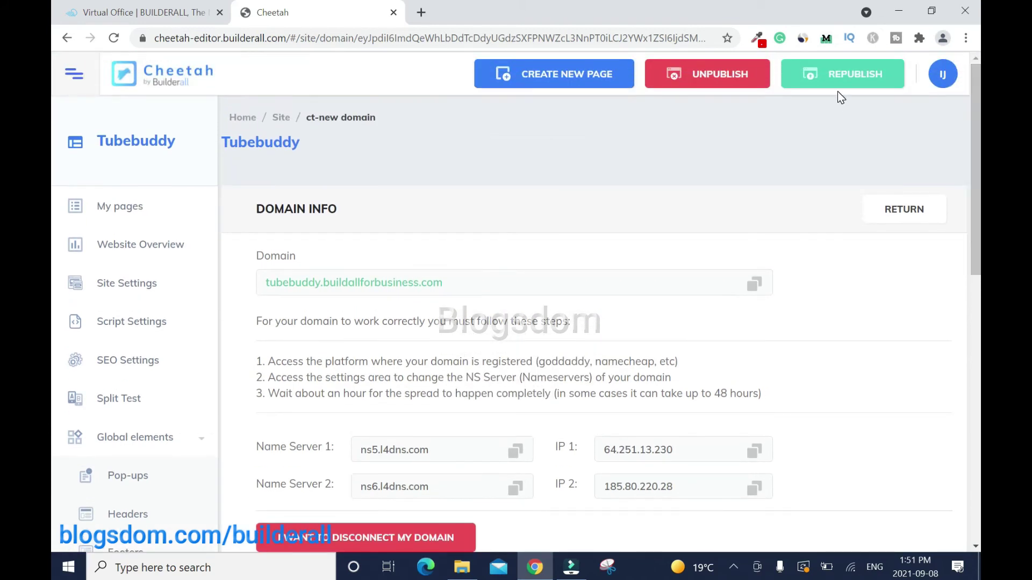
left_click(843, 80)
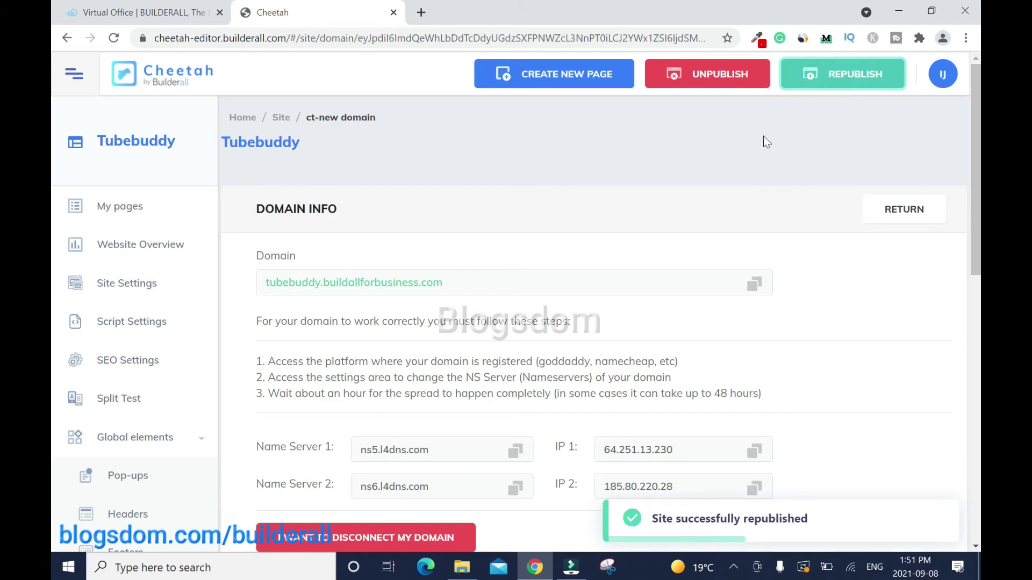
left_click(752, 201)
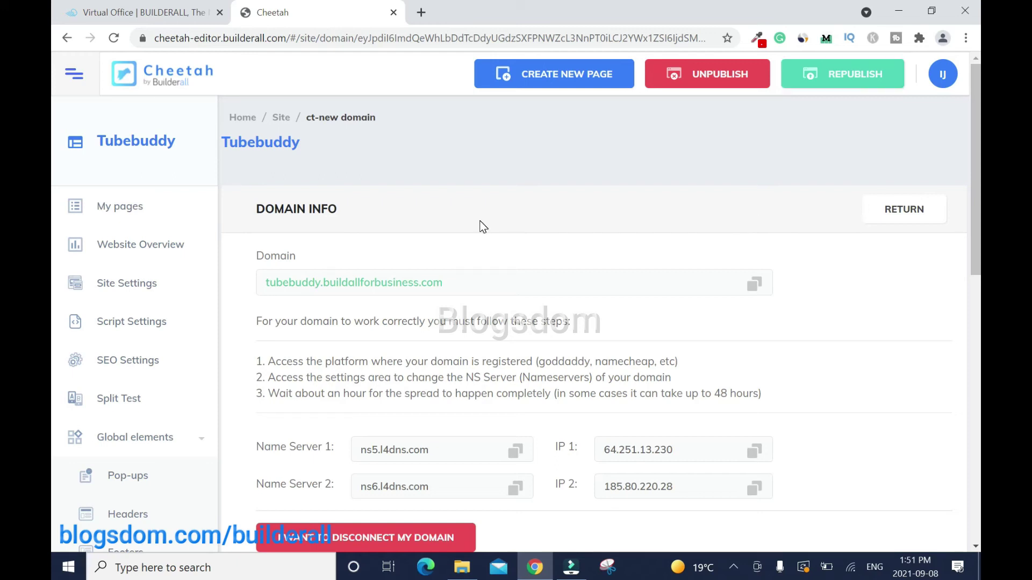
left_click(242, 117)
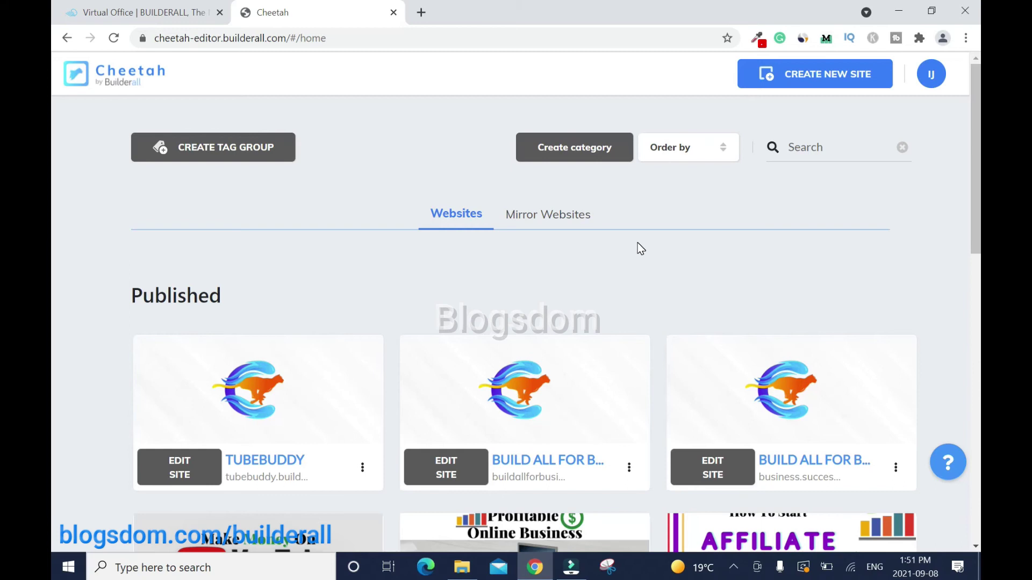
left_click(361, 468)
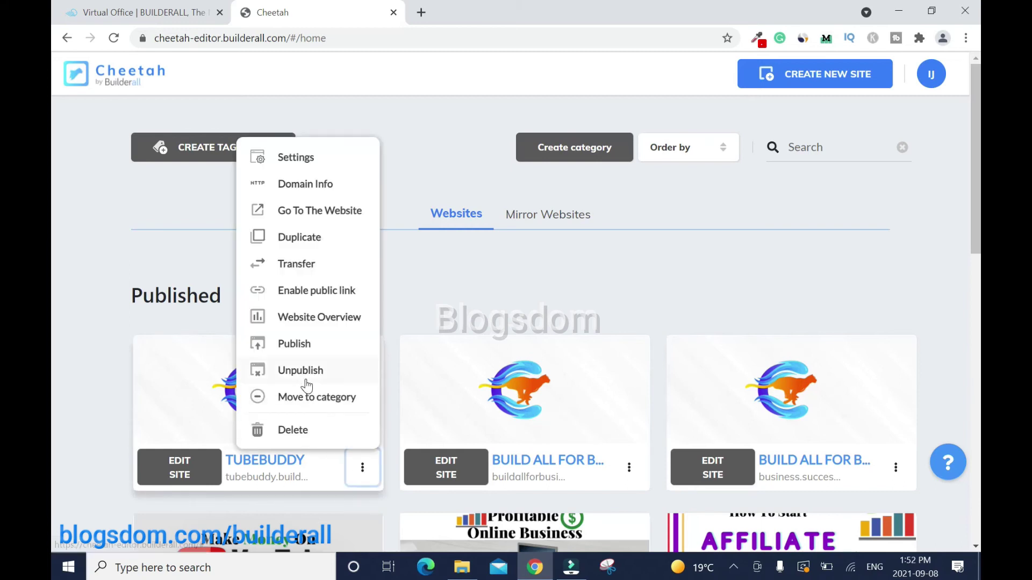
left_click(335, 217)
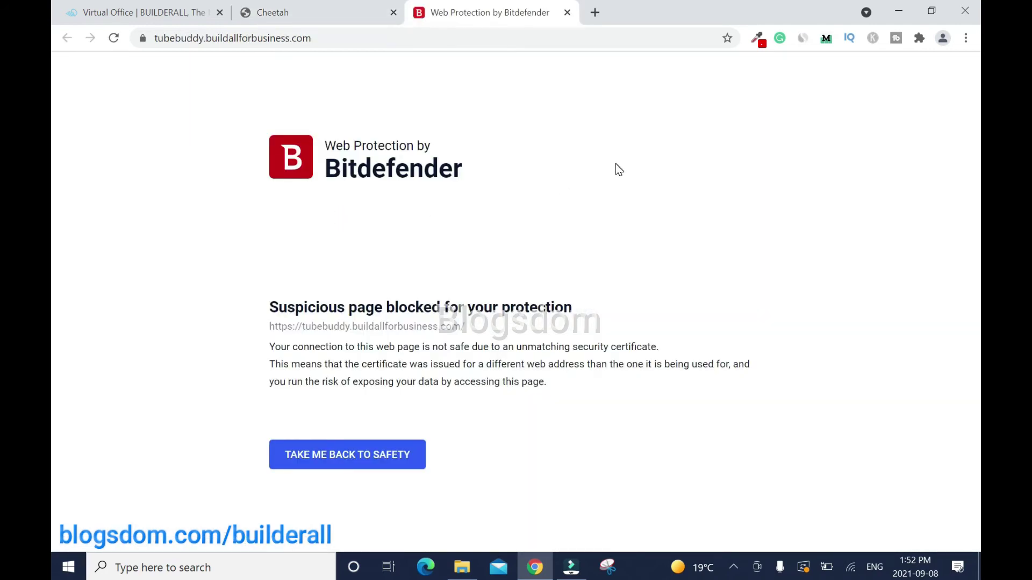
left_click(567, 13)
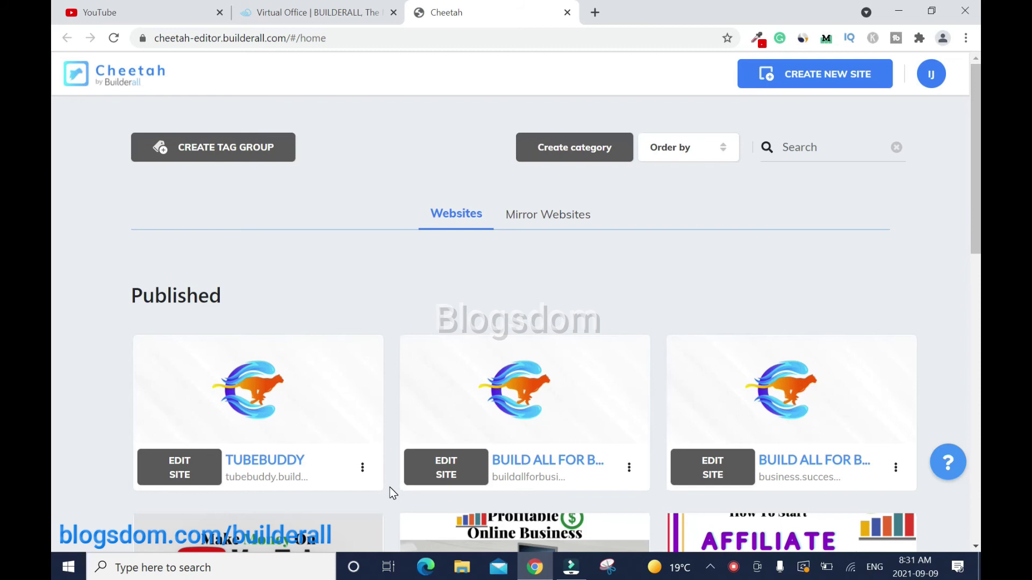
left_click(363, 468)
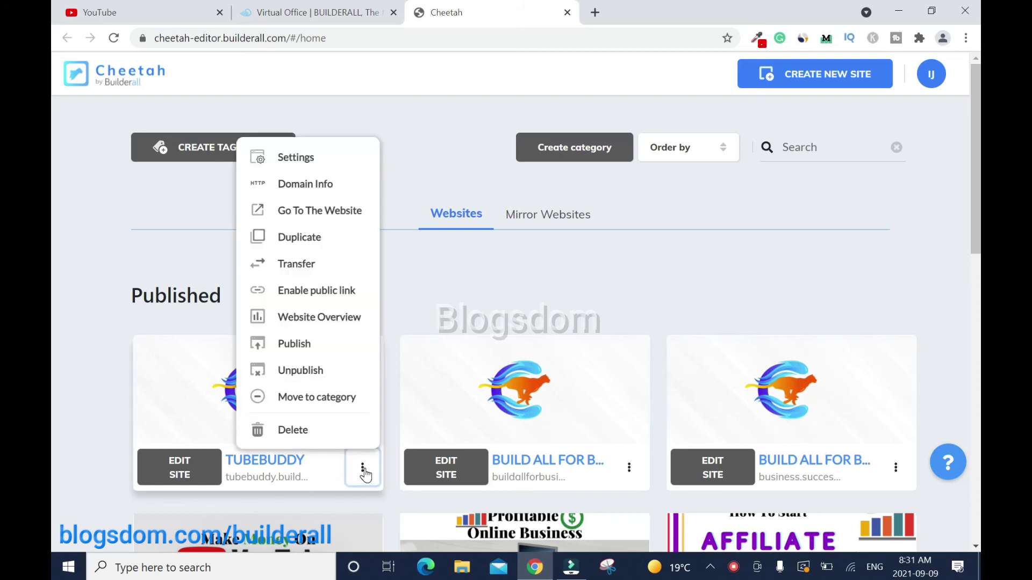
left_click(322, 215)
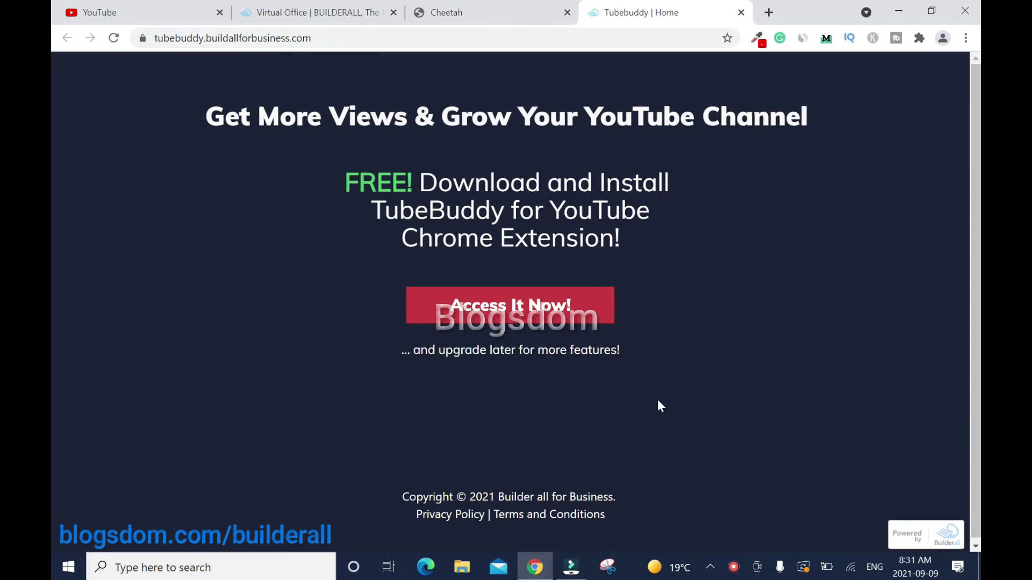
left_click(509, 312)
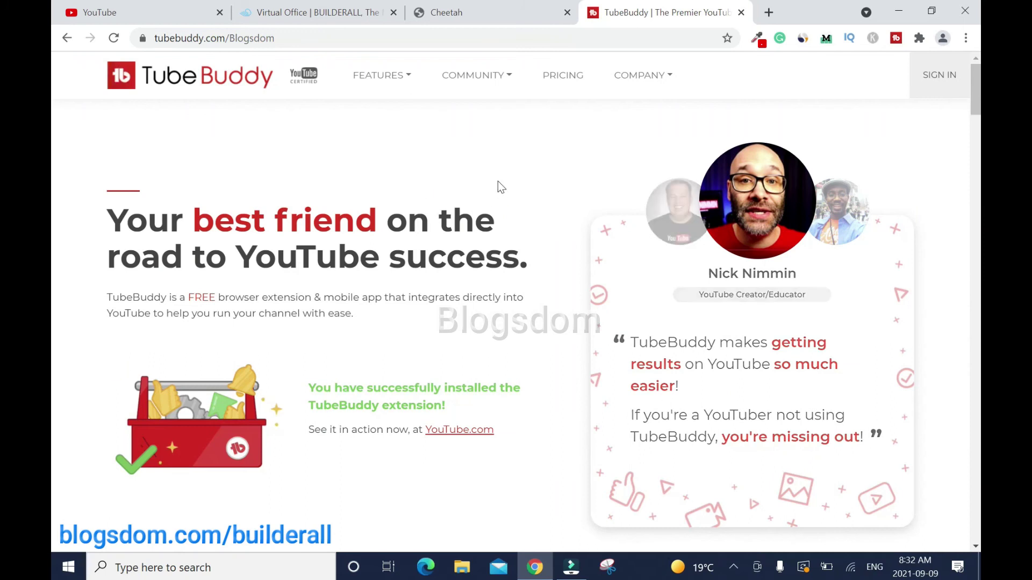
key("ctrl+w")
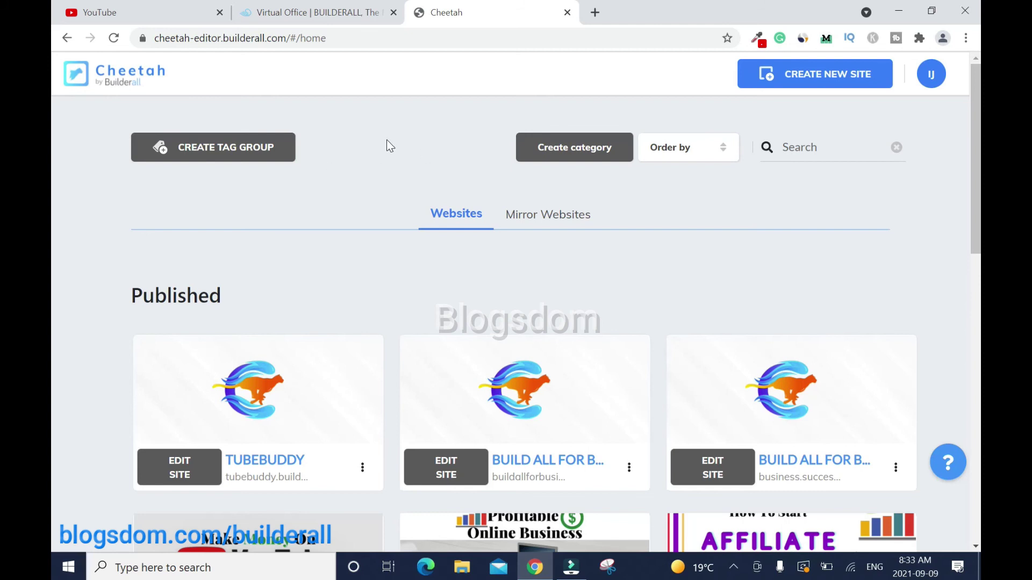
Search YouTube for 'blogsdom' and open the Blogsdom channel's playlists.
left_click(114, 7)
type("blogsdom")
key("Return")
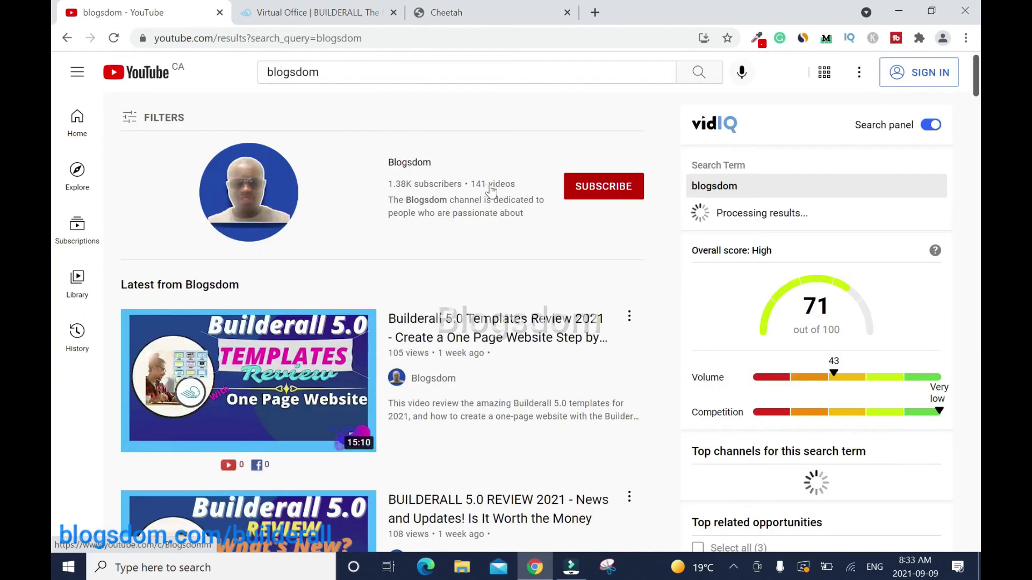
left_click(496, 188)
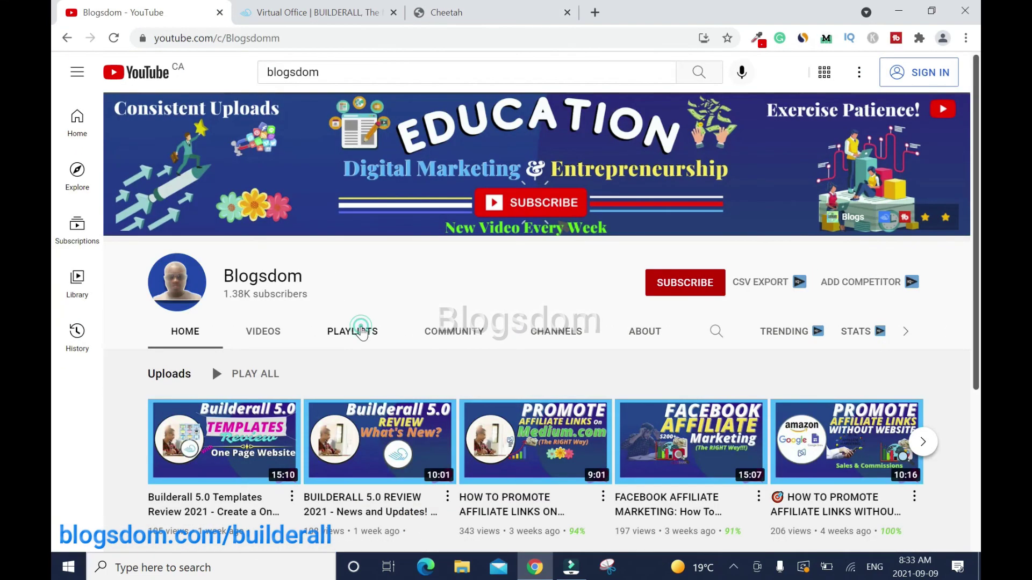
left_click(352, 331)
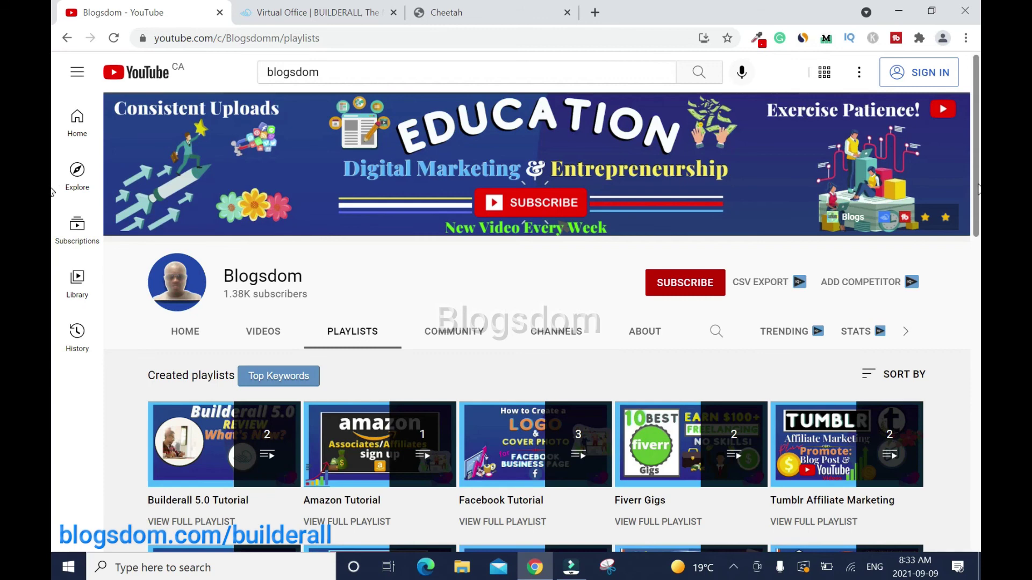
Browse the full Builderall 5.0 & 4.0 playlist, then return to the Builderall Virtual Office.
scroll(53, 296, "down", 5)
scroll(53, 296, "down", 8)
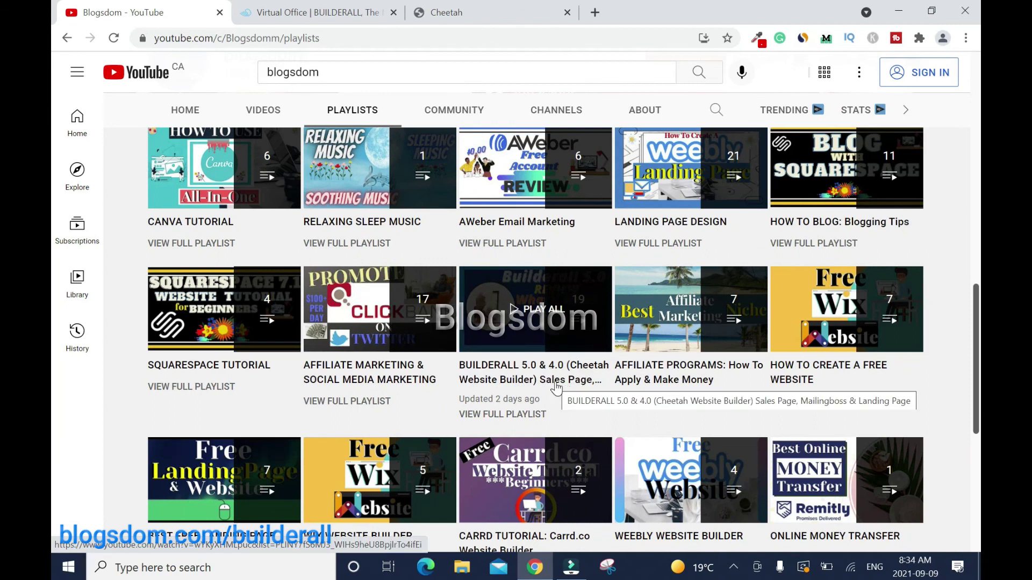
left_click(535, 412)
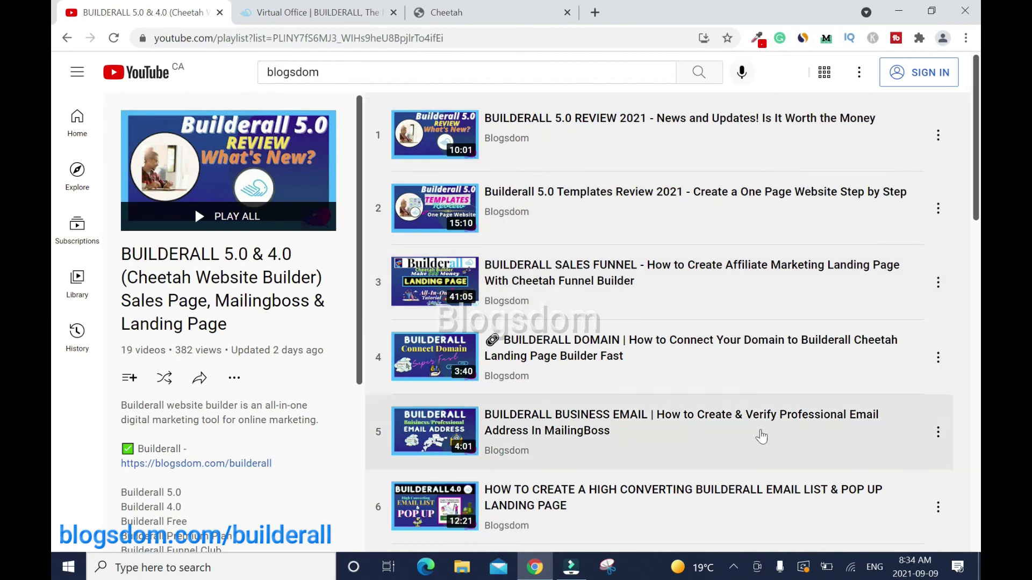
scroll(54, 290, "down", 6)
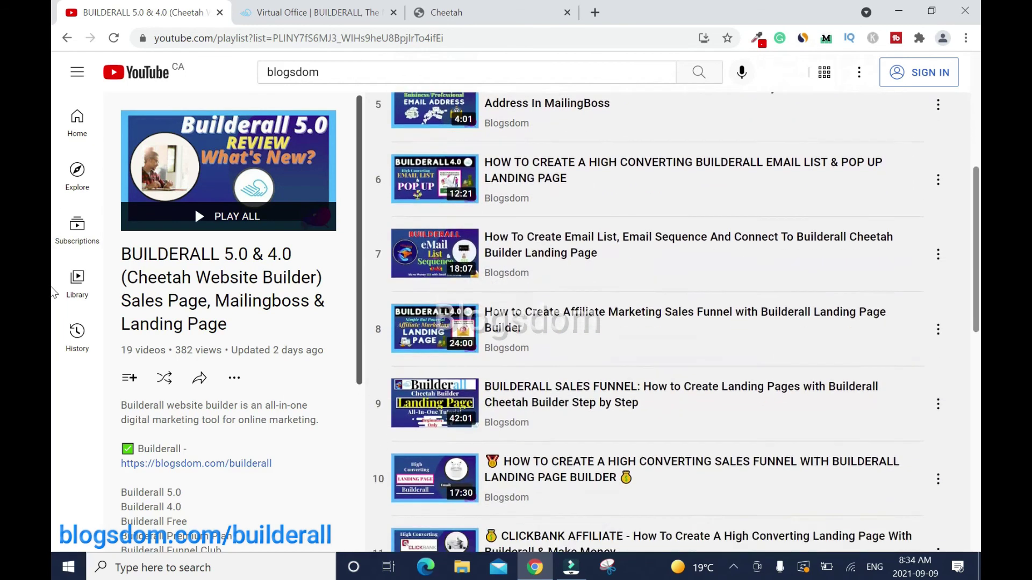
scroll(54, 293, "down", 12)
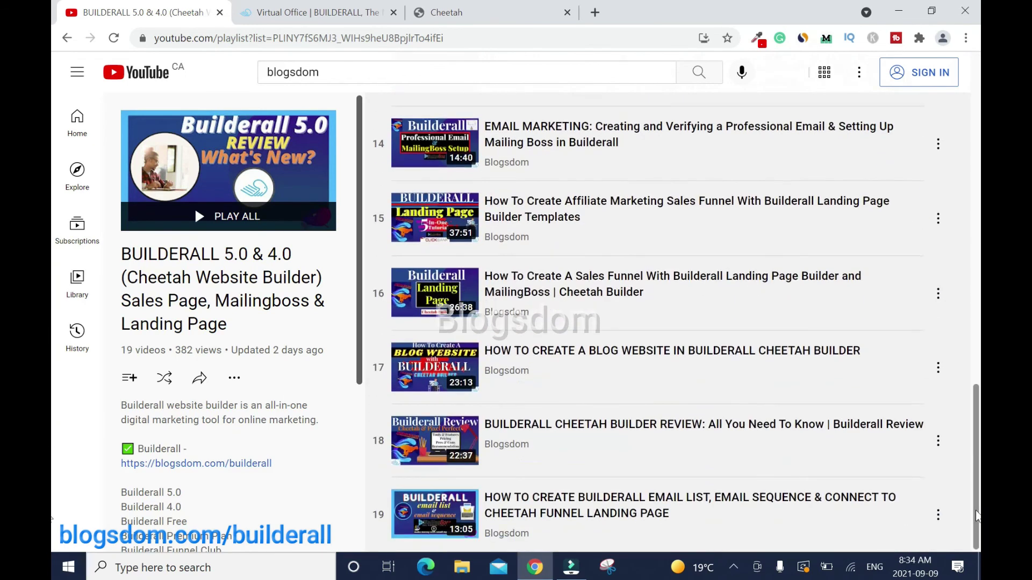
scroll(54, 323, "up", 15)
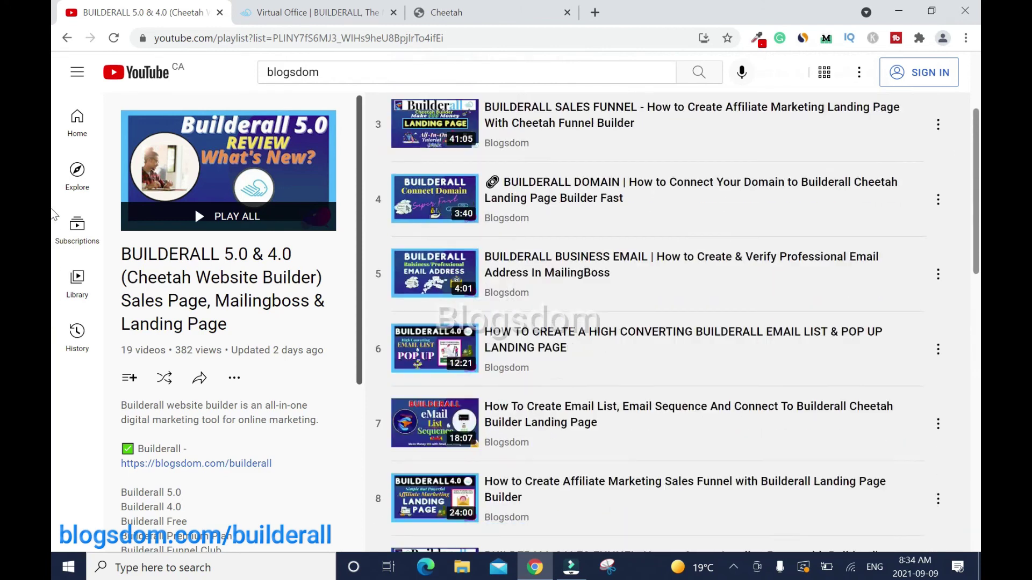
scroll(53, 215, "up", 3)
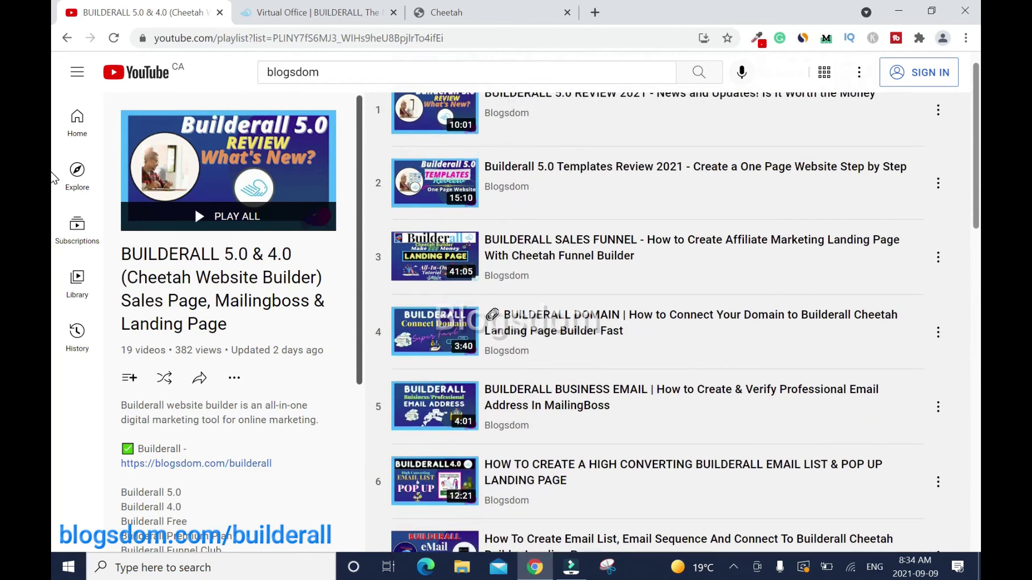
scroll(53, 178, "up", 1)
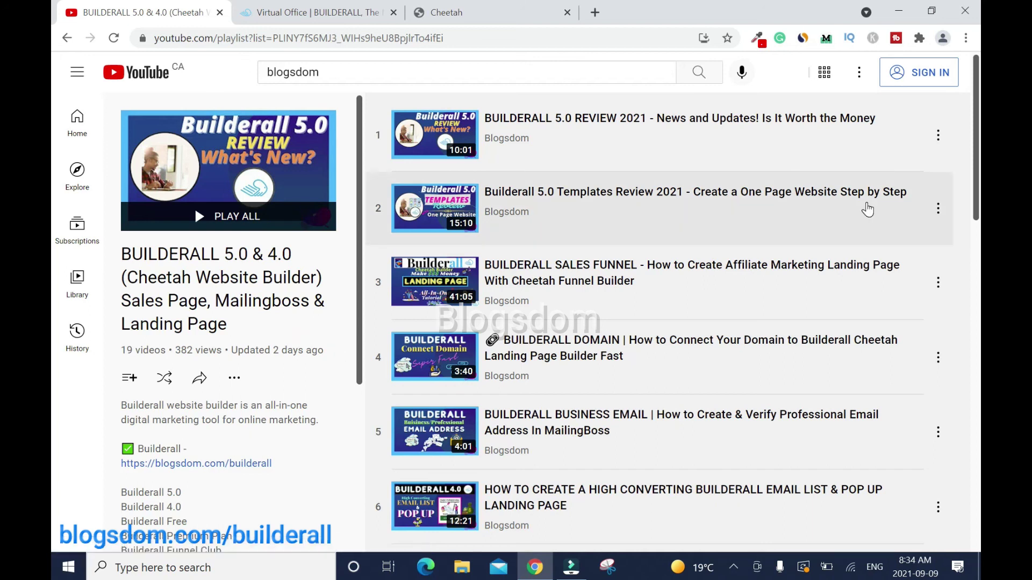
left_click(285, 12)
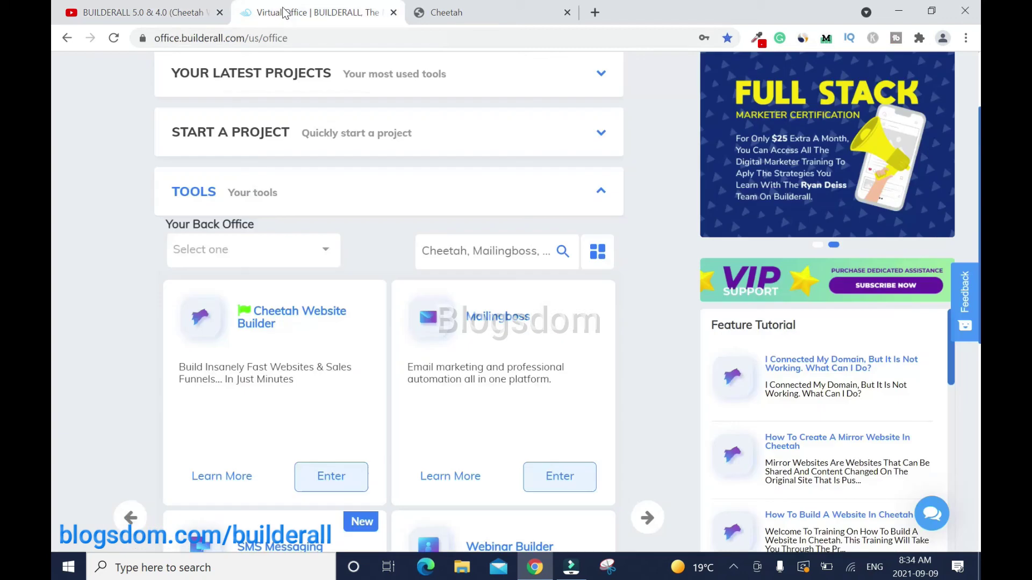